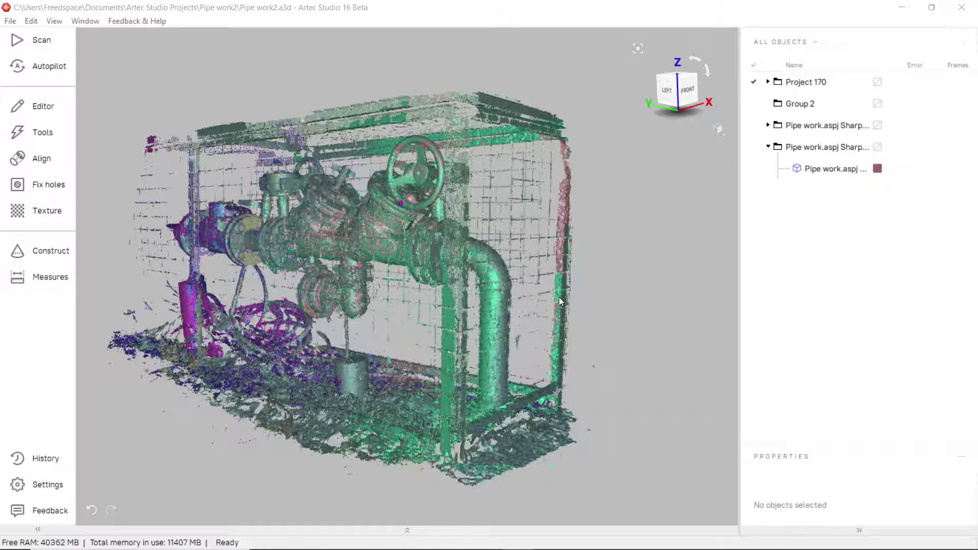
Hide the Project 170 scans and show the lower Sharp Fusion model of the pipe work instead
{"action": "middle_click_drag", "start_coordinate": [451, 279], "coordinate": [475, 274]}
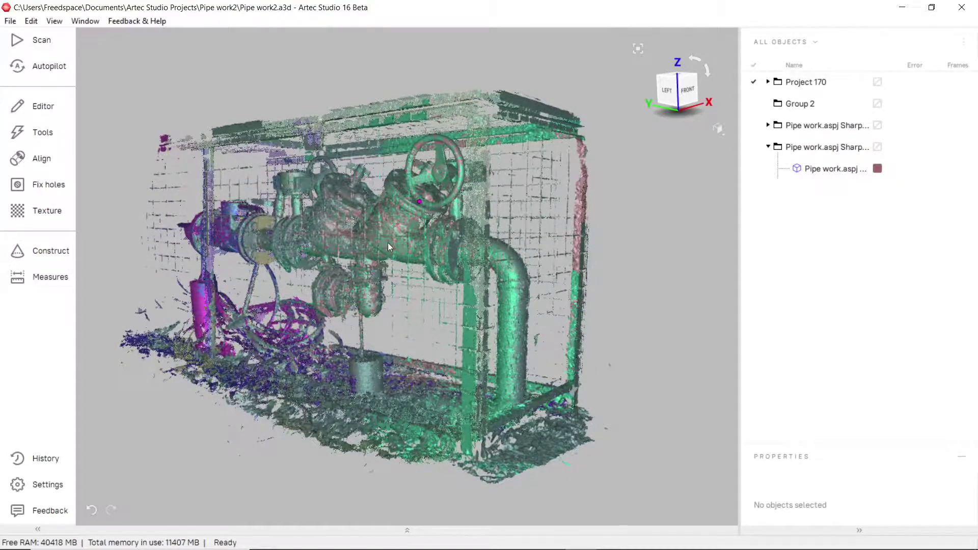
{"action": "left_click_drag", "start_coordinate": [388, 247], "coordinate": [499, 290]}
{"action": "left_click", "coordinate": [755, 88]}
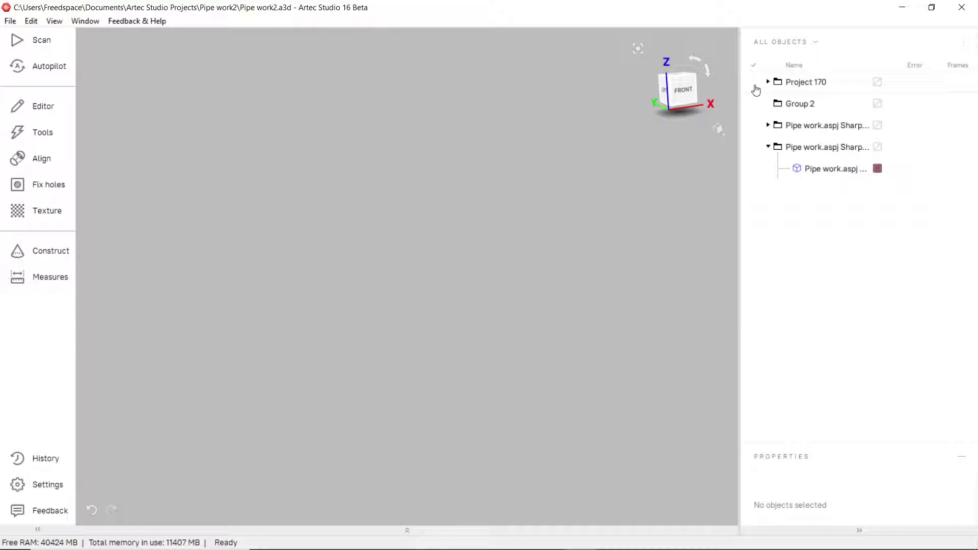
{"action": "left_click", "coordinate": [754, 148]}
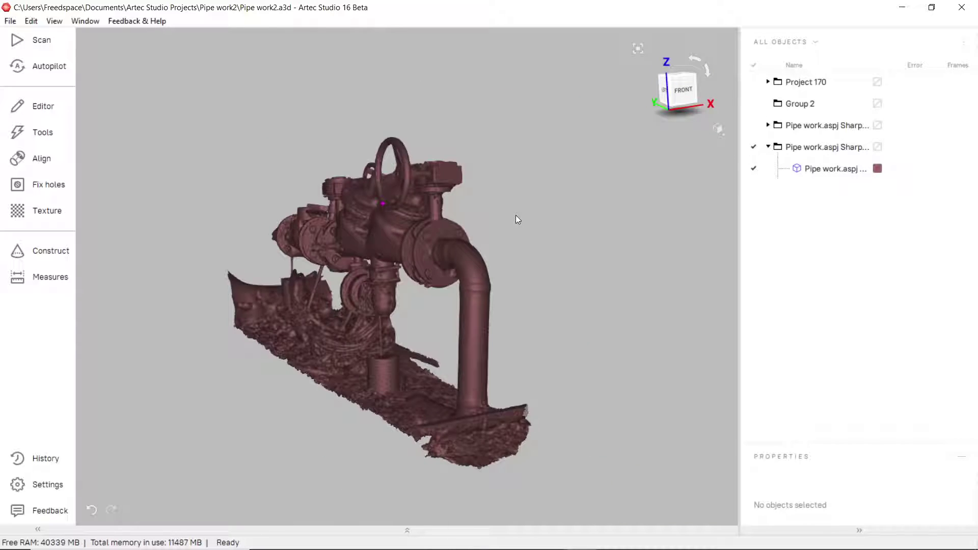
Lasso the collar behind the front handwheel's hub and fit a cylinder to it using Construct
{"action": "left_click_drag", "start_coordinate": [518, 219], "coordinate": [447, 294]}
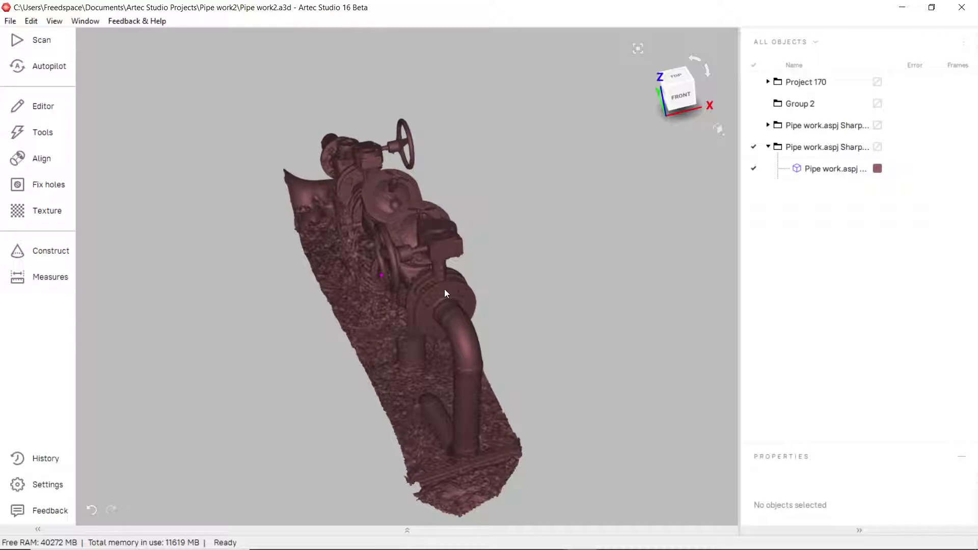
{"action": "scroll", "coordinate": [423, 248], "scroll_direction": "up", "scroll_amount": 10}
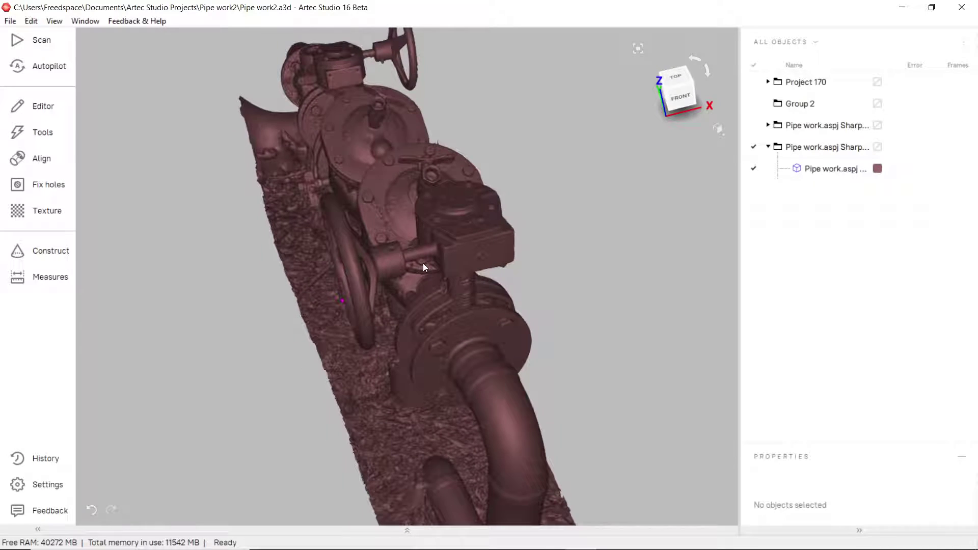
{"action": "left_click", "coordinate": [51, 251]}
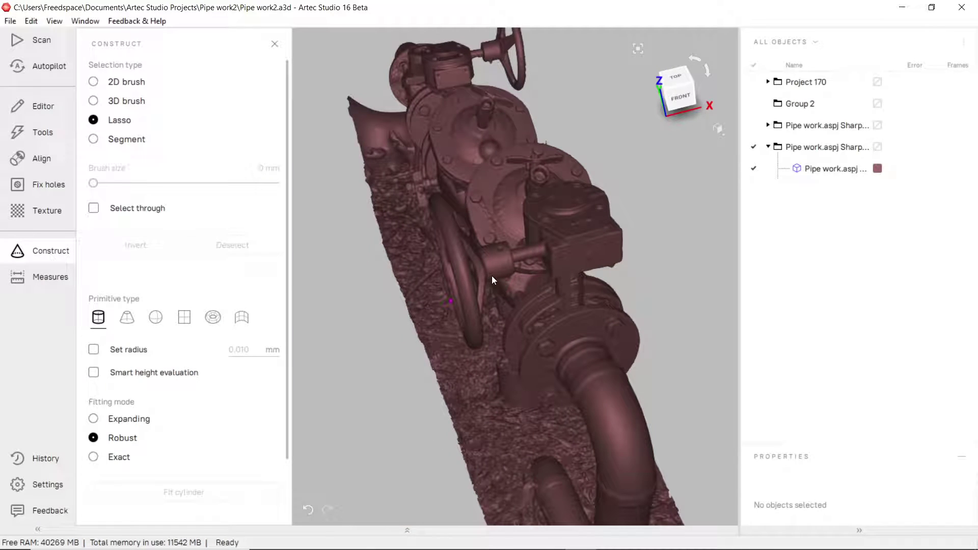
{"action": "scroll", "coordinate": [496, 256], "scroll_direction": "up", "scroll_amount": 3}
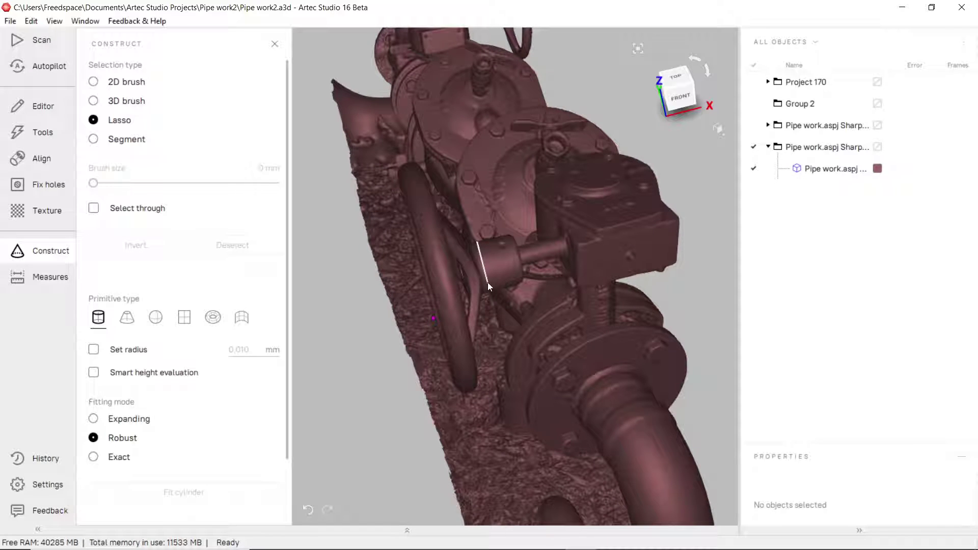
{"action": "mouse_move", "coordinate": [488, 282]}
{"action": "left_mouse_down"}
{"action": "mouse_move", "coordinate": [518, 280]}
{"action": "mouse_move", "coordinate": [511, 239]}
{"action": "left_mouse_up"}
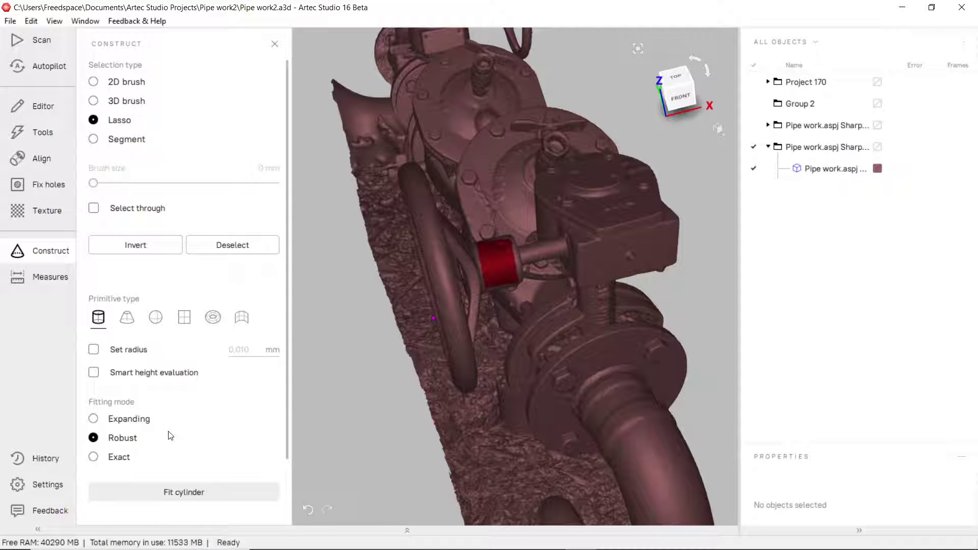
{"action": "left_click", "coordinate": [193, 490]}
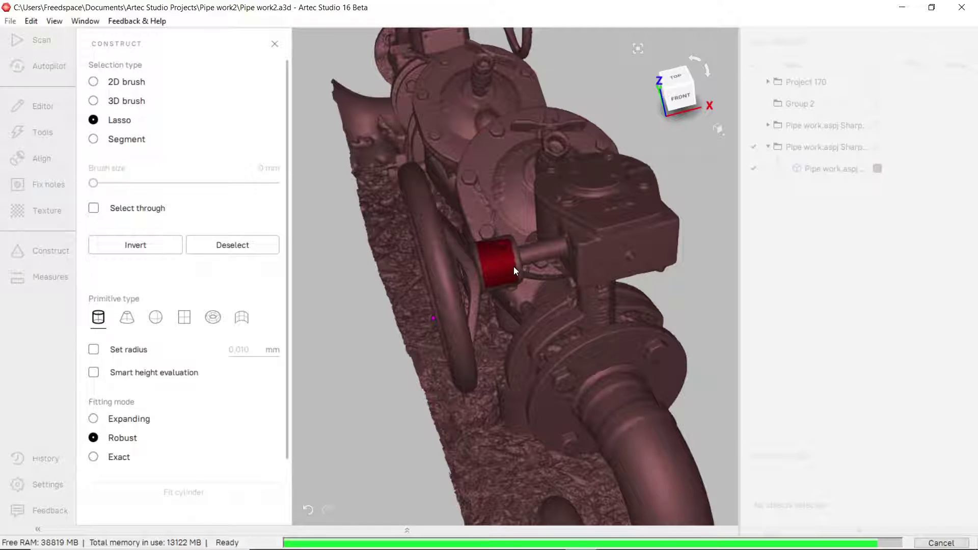
Select parts of the front handwheel's rim with a 7 mm 2D brush and fit a torus to it
{"action": "scroll", "coordinate": [466, 315], "scroll_direction": "down", "scroll_amount": 2}
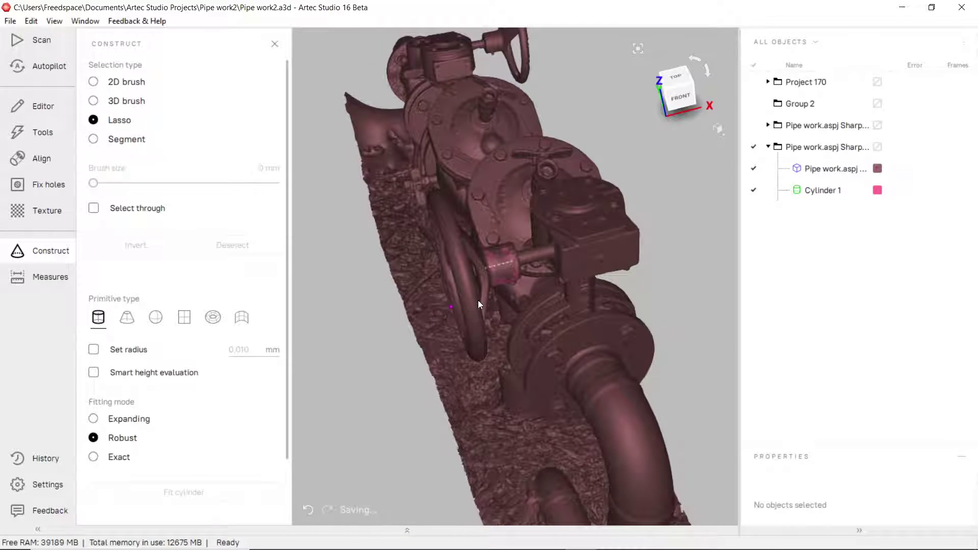
{"action": "left_click", "coordinate": [215, 317]}
{"action": "left_click_drag", "start_coordinate": [449, 285], "coordinate": [525, 200]}
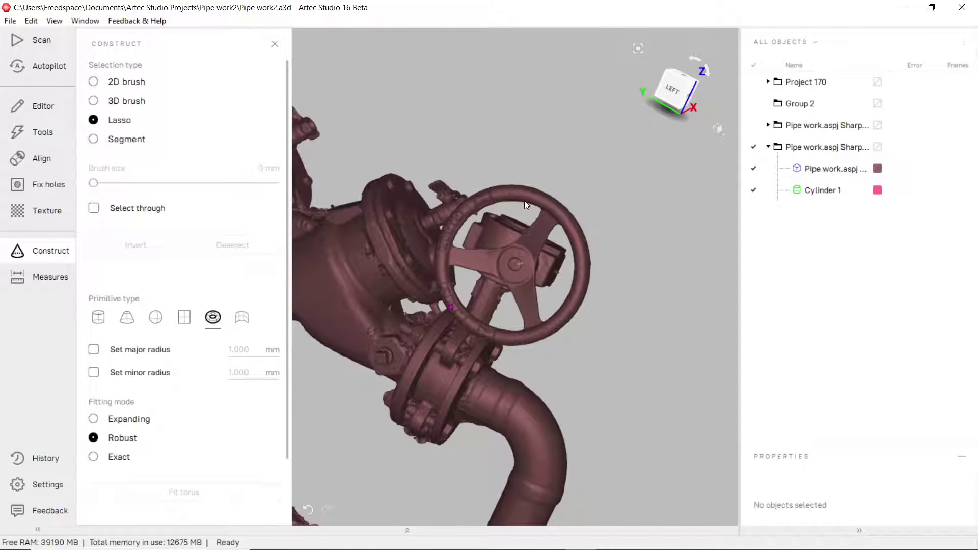
{"action": "left_click", "coordinate": [115, 85]}
{"action": "scroll", "coordinate": [523, 198], "scroll_direction": "down", "scroll_amount": 7, "text": "ctrl"}
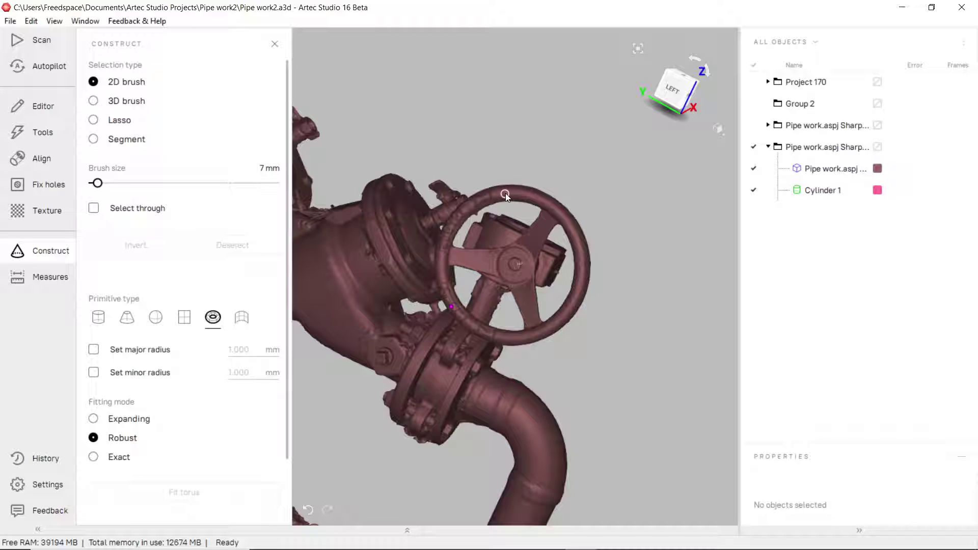
{"action": "left_click_drag", "start_coordinate": [556, 205], "coordinate": [576, 234]}
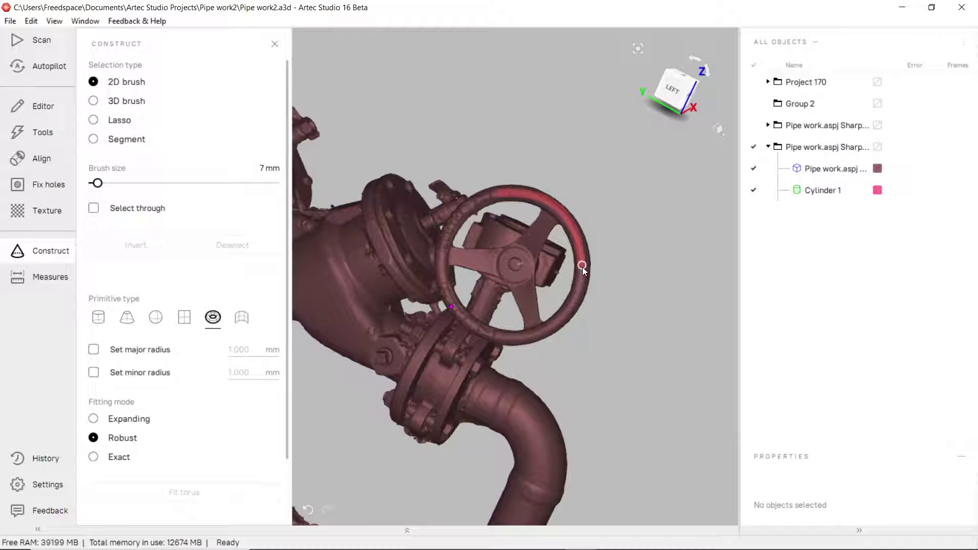
{"action": "mouse_move", "coordinate": [579, 298]}
{"action": "left_mouse_down"}
{"action": "mouse_move", "coordinate": [555, 326]}
{"action": "mouse_move", "coordinate": [512, 339]}
{"action": "left_mouse_up"}
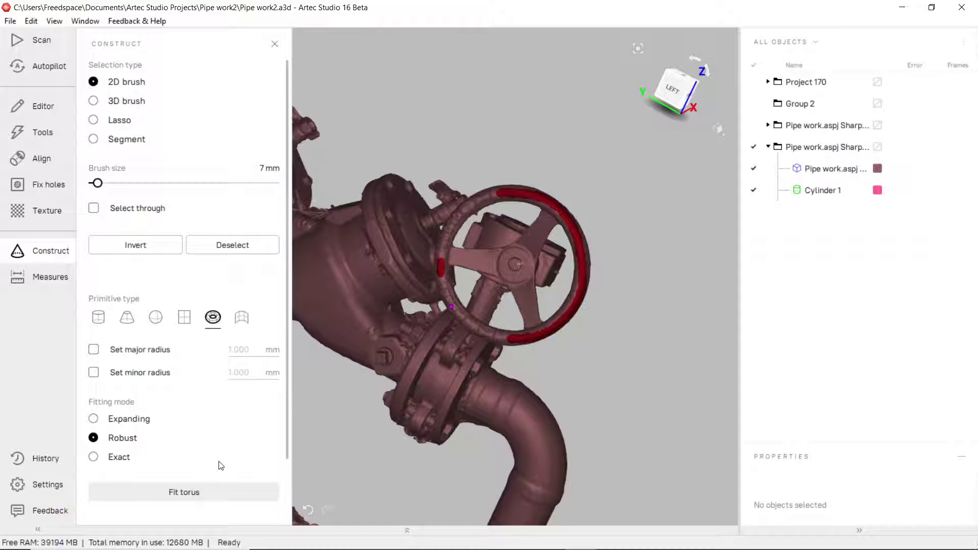
{"action": "left_click", "coordinate": [218, 491]}
Constrain the handwheel's hub cylinder to be coaxial with the rim torus
{"action": "left_click_drag", "start_coordinate": [499, 280], "coordinate": [587, 261]}
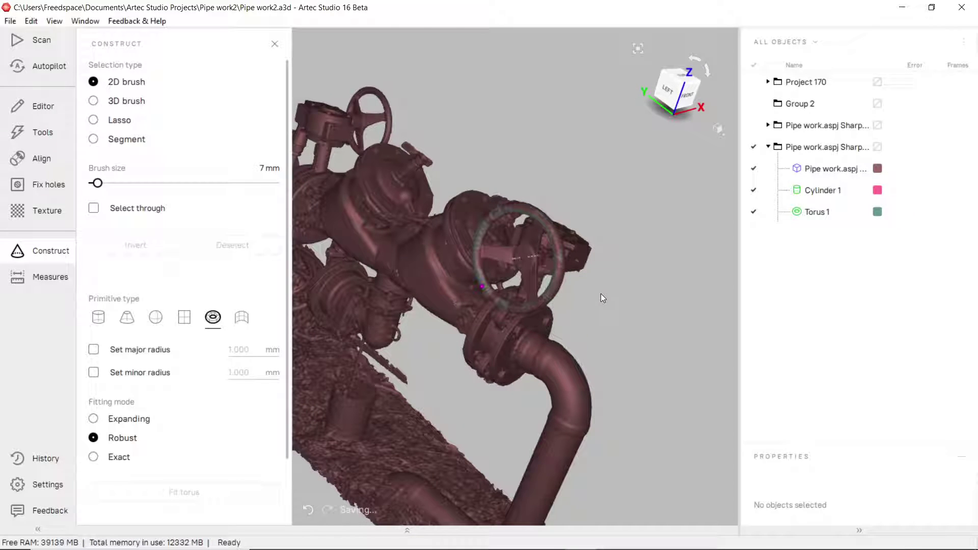
{"action": "scroll", "coordinate": [525, 259], "scroll_direction": "up", "scroll_amount": 5}
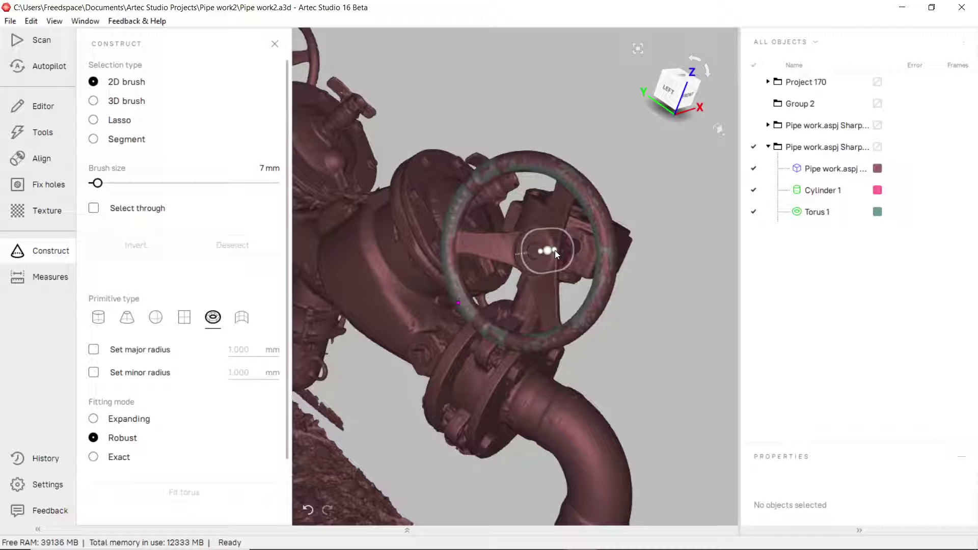
{"action": "left_click", "coordinate": [555, 251]}
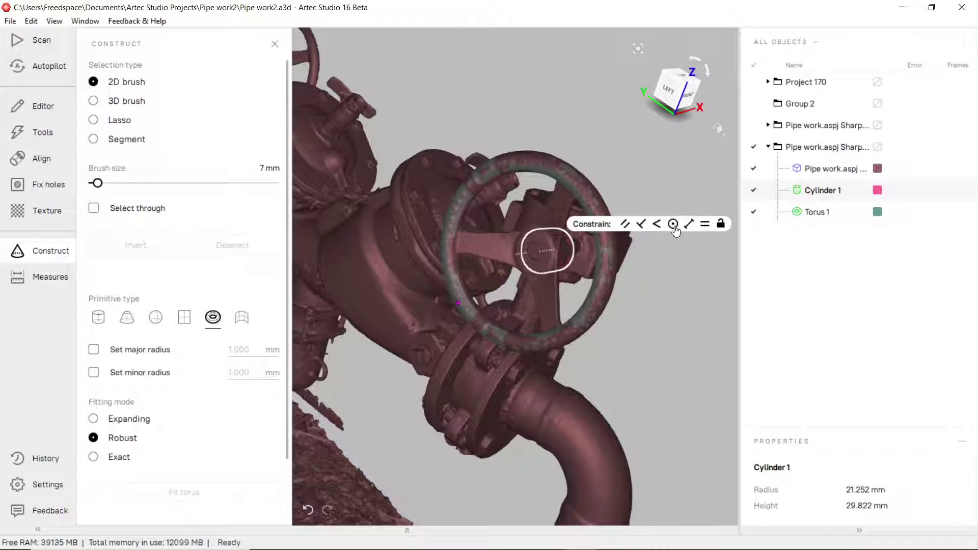
{"action": "left_click", "coordinate": [674, 225]}
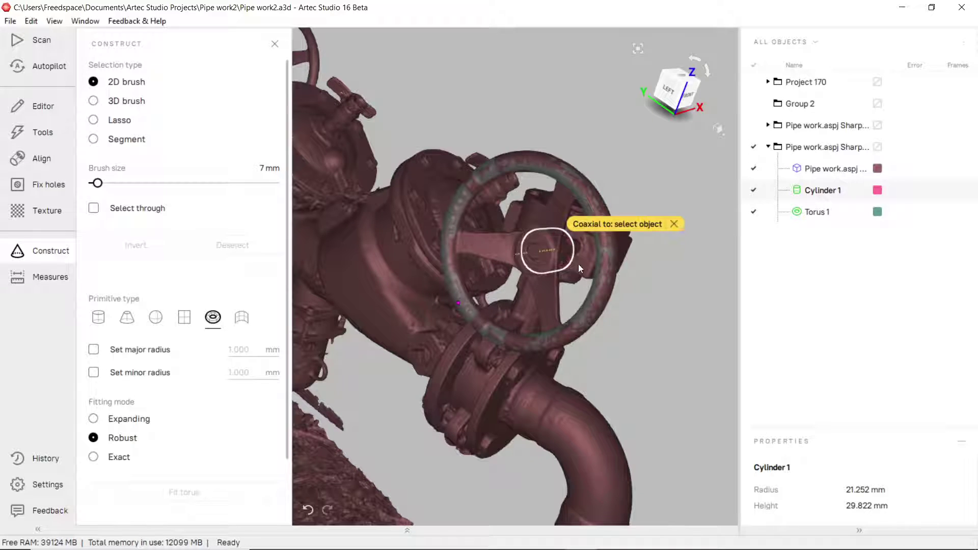
{"action": "left_click", "coordinate": [523, 253]}
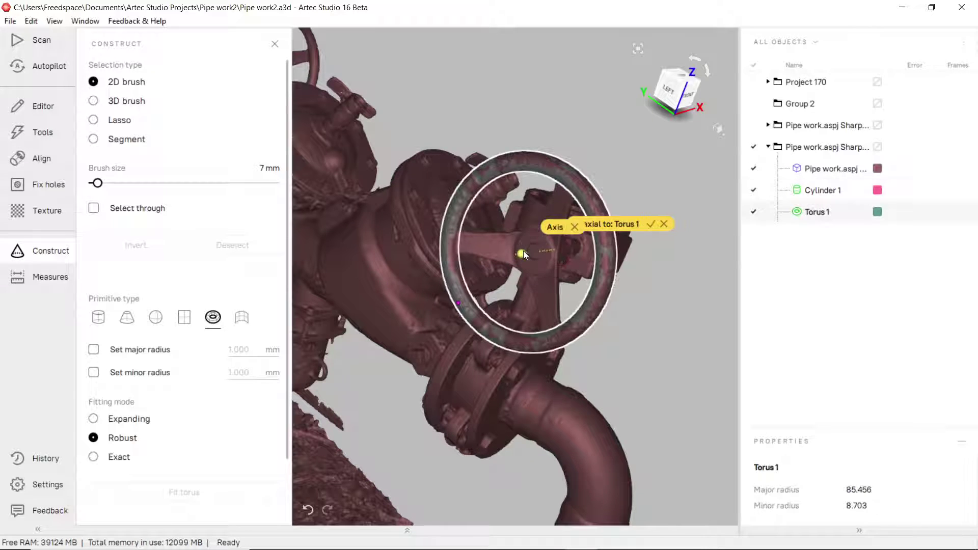
{"action": "left_click", "coordinate": [652, 225]}
{"action": "left_click", "coordinate": [613, 57]}
Lasso the outer face of the handwheel's lower spoke and fit a freeform patch to it
{"action": "scroll", "coordinate": [622, 250], "scroll_direction": "down", "scroll_amount": 4}
{"action": "left_click_drag", "start_coordinate": [624, 252], "coordinate": [538, 249]}
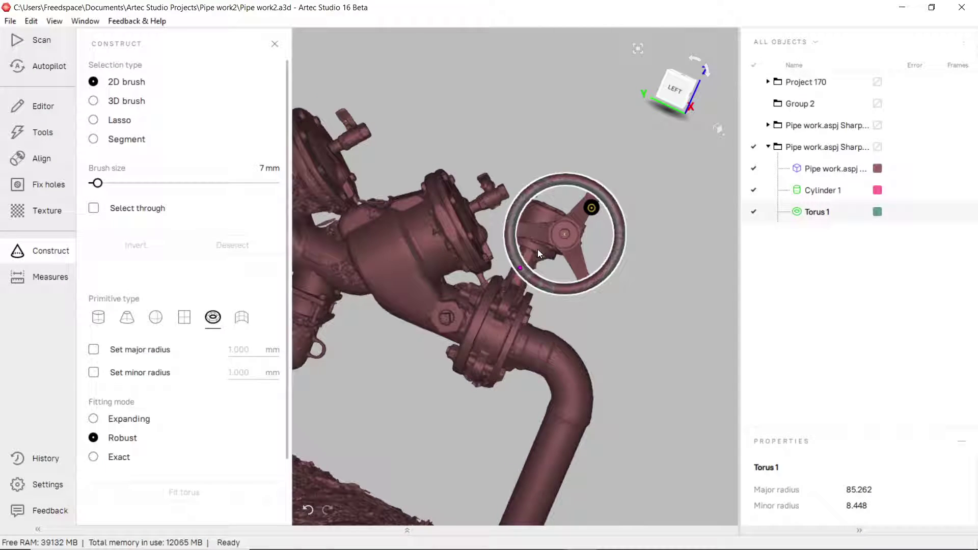
{"action": "left_click_drag", "start_coordinate": [613, 293], "coordinate": [607, 293]}
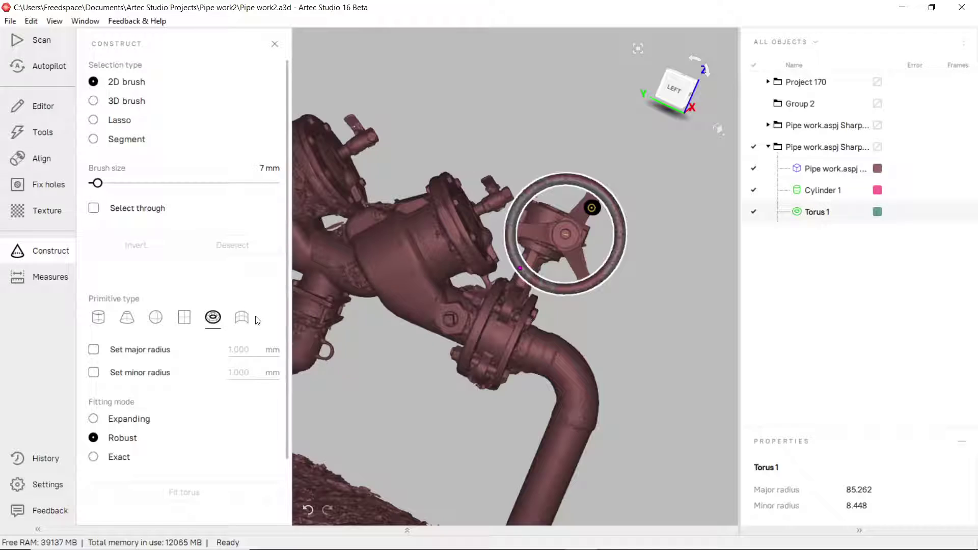
{"action": "left_click", "coordinate": [242, 320]}
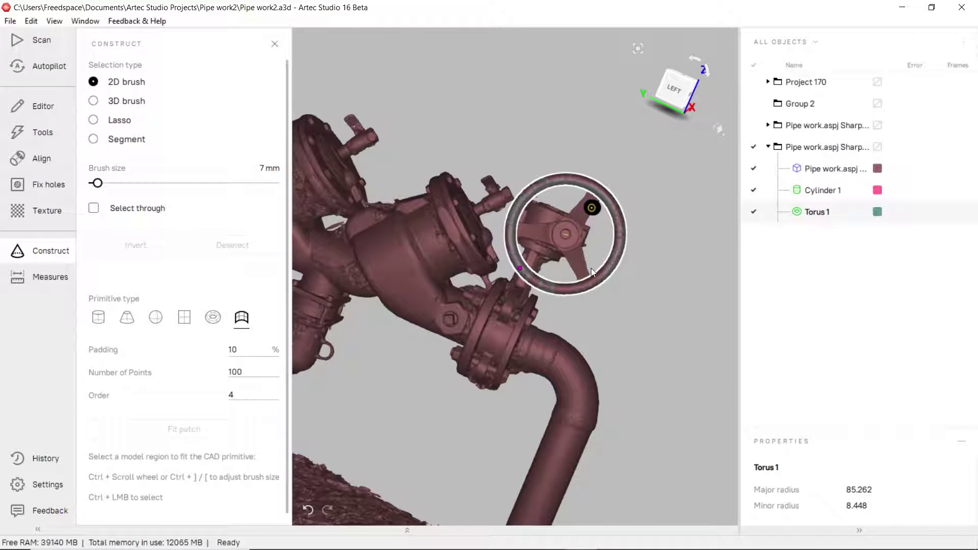
{"action": "left_click", "coordinate": [116, 120]}
{"action": "scroll", "coordinate": [569, 252], "scroll_direction": "up", "scroll_amount": 5}
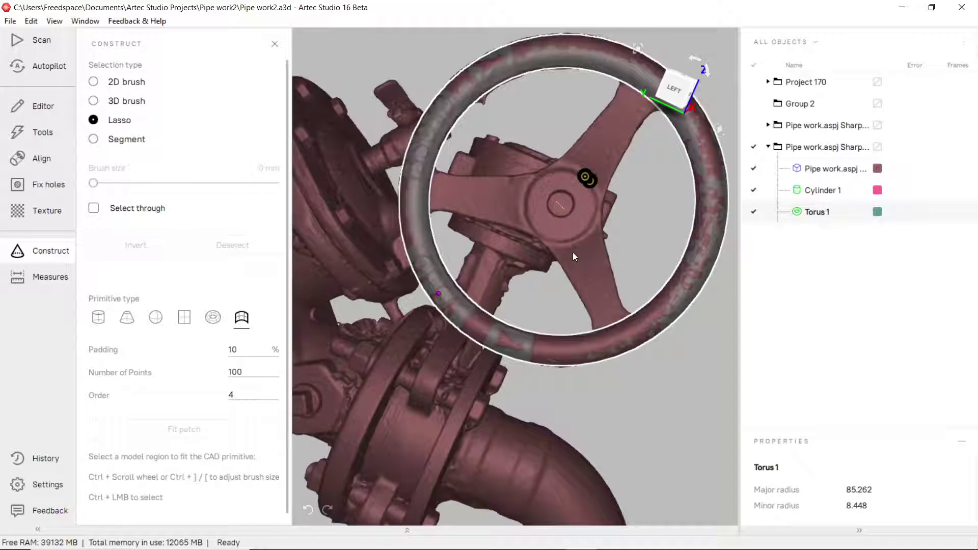
{"action": "scroll", "coordinate": [573, 254], "scroll_direction": "up", "scroll_amount": 1}
{"action": "left_click", "coordinate": [595, 303]}
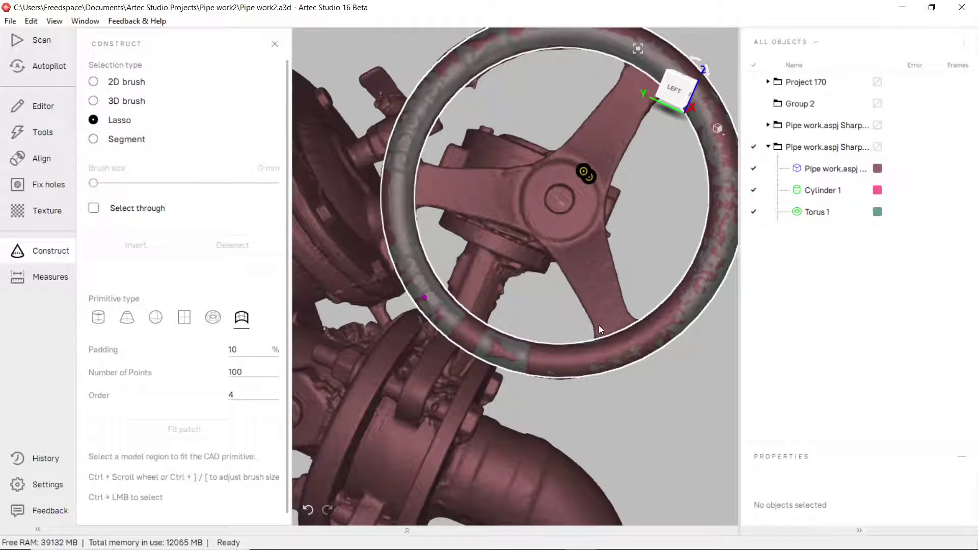
{"action": "mouse_move", "coordinate": [598, 325]}
{"action": "left_mouse_down", "text": "ctrl"}
{"action": "mouse_move", "coordinate": [628, 319]}
{"action": "mouse_move", "coordinate": [601, 237]}
{"action": "left_mouse_up", "text": "ctrl"}
{"action": "left_click", "coordinate": [267, 428]}
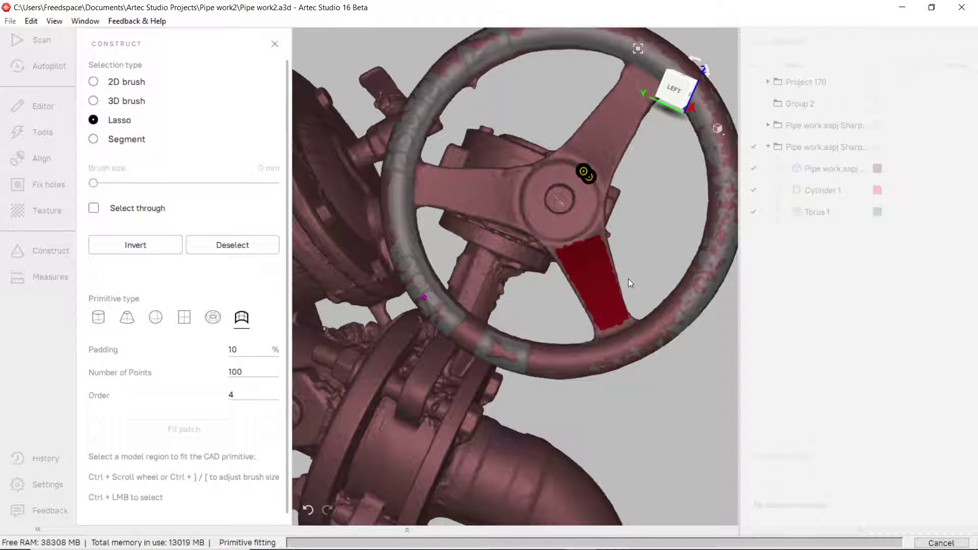
Lasso the rear face of the same handwheel spoke and fit a second freeform patch to it
{"action": "mouse_move", "coordinate": [628, 279]}
{"action": "left_mouse_down"}
{"action": "mouse_move", "coordinate": [659, 276]}
{"action": "mouse_move", "coordinate": [585, 302]}
{"action": "mouse_move", "coordinate": [606, 274]}
{"action": "mouse_move", "coordinate": [490, 257]}
{"action": "mouse_move", "coordinate": [362, 209]}
{"action": "mouse_move", "coordinate": [431, 239]}
{"action": "mouse_move", "coordinate": [316, 388]}
{"action": "mouse_move", "coordinate": [338, 394]}
{"action": "mouse_move", "coordinate": [307, 372]}
{"action": "left_mouse_up"}
{"action": "scroll", "coordinate": [362, 209], "scroll_direction": "up", "scroll_amount": 2}
{"action": "left_click", "coordinate": [232, 426]}
{"action": "scroll", "coordinate": [366, 360], "scroll_direction": "down", "scroll_amount": 2}
{"action": "middle_click_drag", "start_coordinate": [366, 359], "coordinate": [496, 309]}
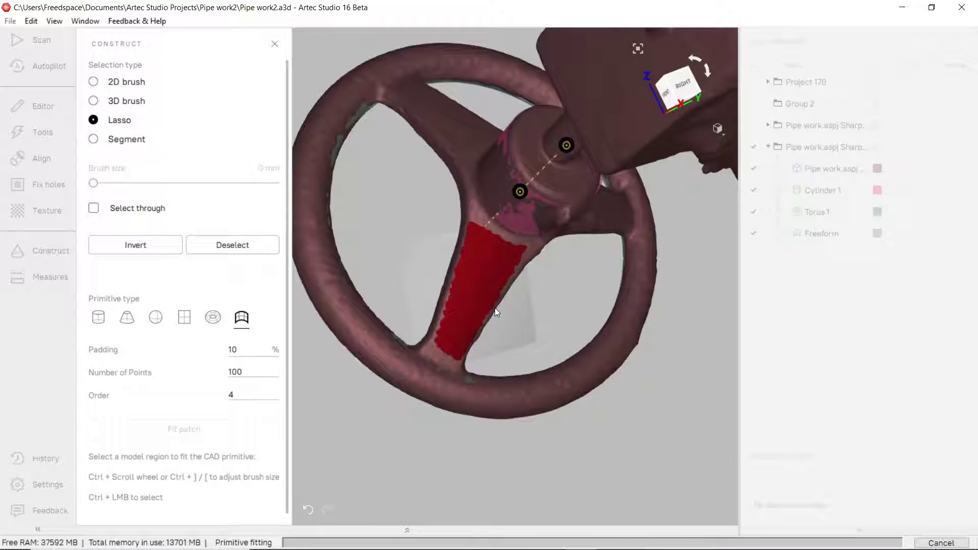
Temporarily hide the scan mesh to examine the fitted cylinder, torus and freeform patches from several sides
{"action": "left_click_drag", "start_coordinate": [495, 309], "coordinate": [576, 315]}
{"action": "middle_click_drag", "start_coordinate": [576, 315], "coordinate": [458, 311]}
{"action": "scroll", "coordinate": [457, 311], "scroll_direction": "down", "scroll_amount": 3}
{"action": "left_click_drag", "start_coordinate": [437, 322], "coordinate": [571, 287]}
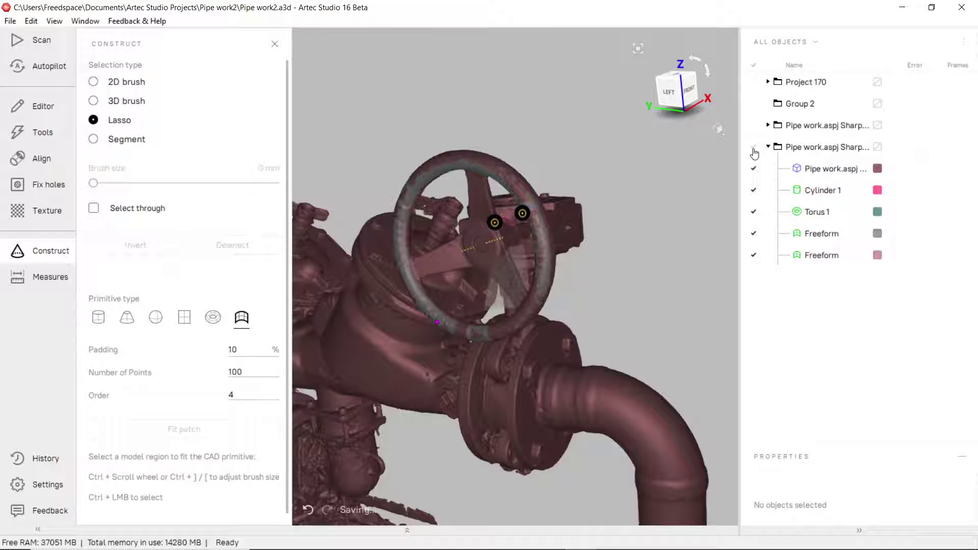
{"action": "left_click", "coordinate": [753, 168]}
{"action": "left_click_drag", "start_coordinate": [486, 298], "coordinate": [440, 206]}
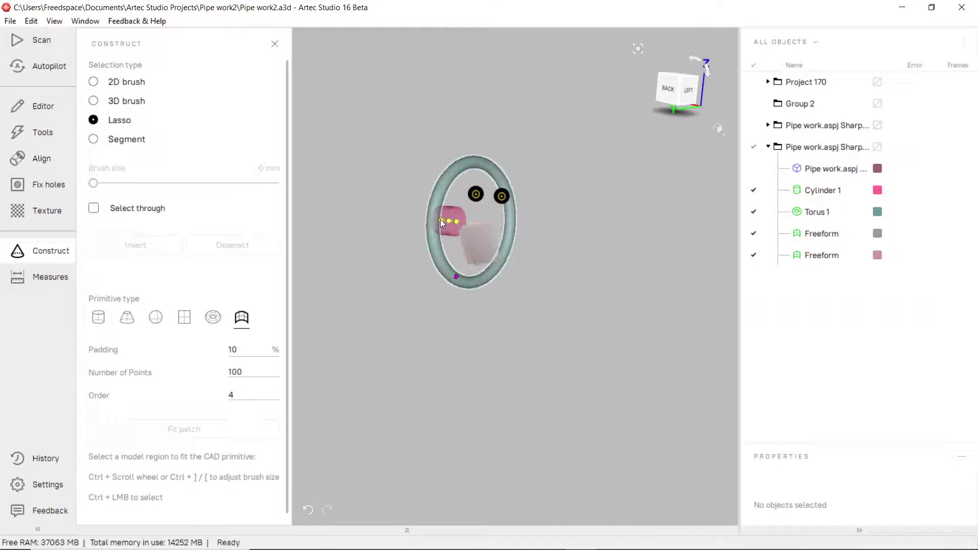
{"action": "left_click_drag", "start_coordinate": [597, 265], "coordinate": [500, 239]}
{"action": "scroll", "coordinate": [502, 239], "scroll_direction": "up", "scroll_amount": 8}
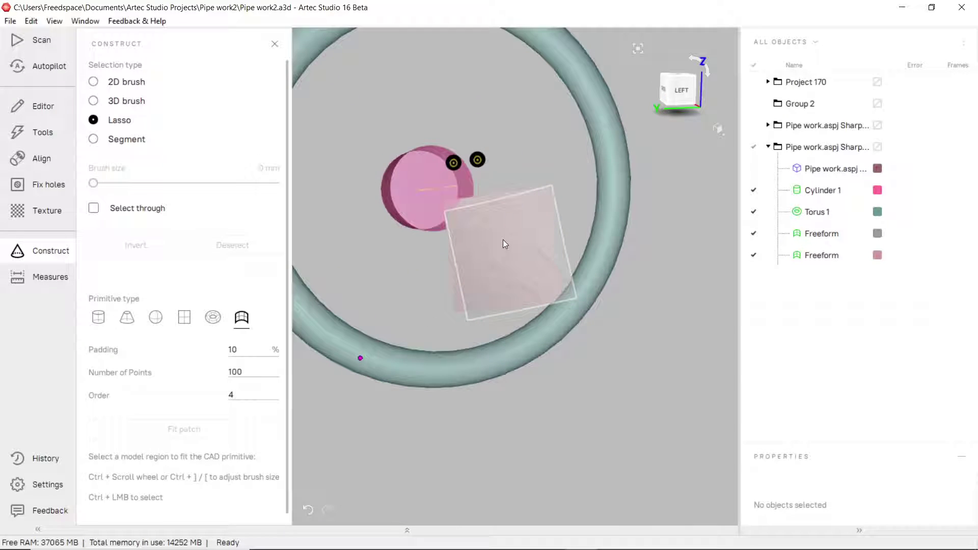
{"action": "left_click_drag", "start_coordinate": [540, 268], "coordinate": [602, 265]}
{"action": "scroll", "coordinate": [570, 255], "scroll_direction": "down", "scroll_amount": 6}
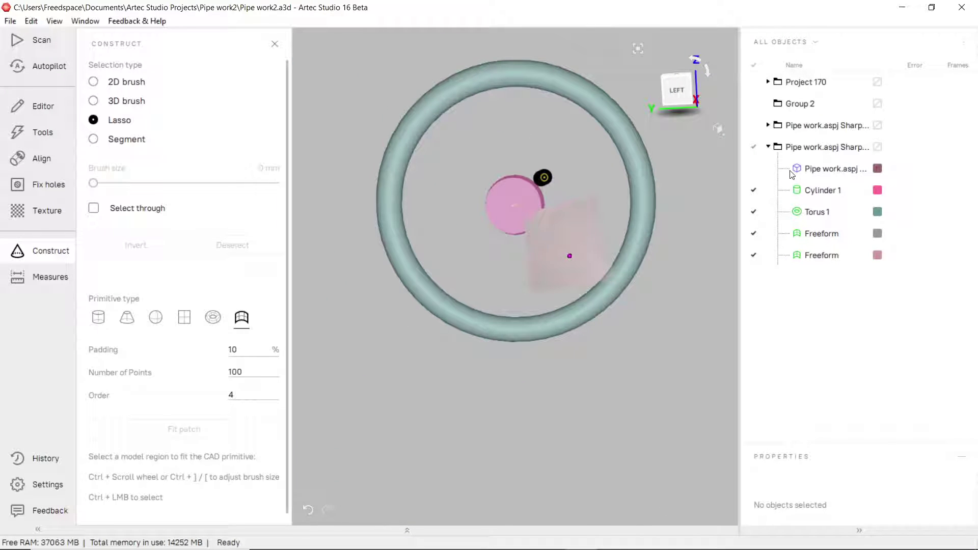
{"action": "left_click", "coordinate": [754, 169]}
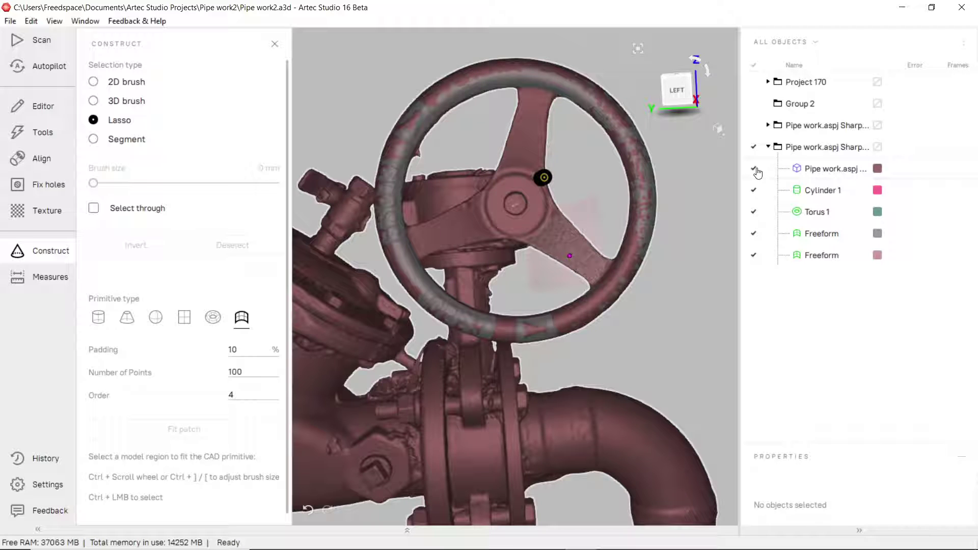
Set the primitive type to plane and lasso the flange face region between the two upper bolts
{"action": "scroll", "coordinate": [576, 287], "scroll_direction": "down", "scroll_amount": 4}
{"action": "left_click_drag", "start_coordinate": [539, 323], "coordinate": [517, 312]}
{"action": "middle_click_drag", "start_coordinate": [550, 345], "coordinate": [512, 322]}
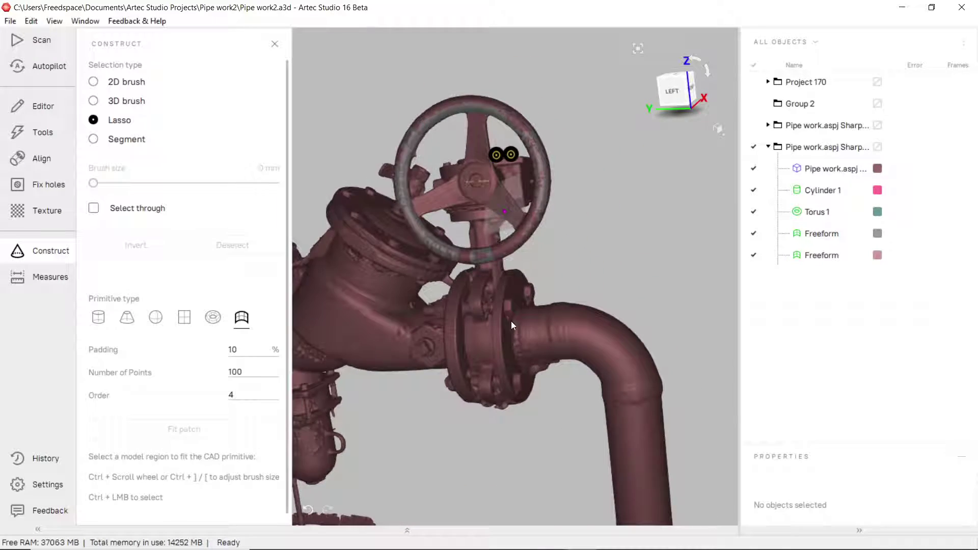
{"action": "scroll", "coordinate": [511, 322], "scroll_direction": "up", "scroll_amount": 4}
{"action": "left_click_drag", "start_coordinate": [504, 327], "coordinate": [393, 332]}
{"action": "left_click", "coordinate": [184, 319]}
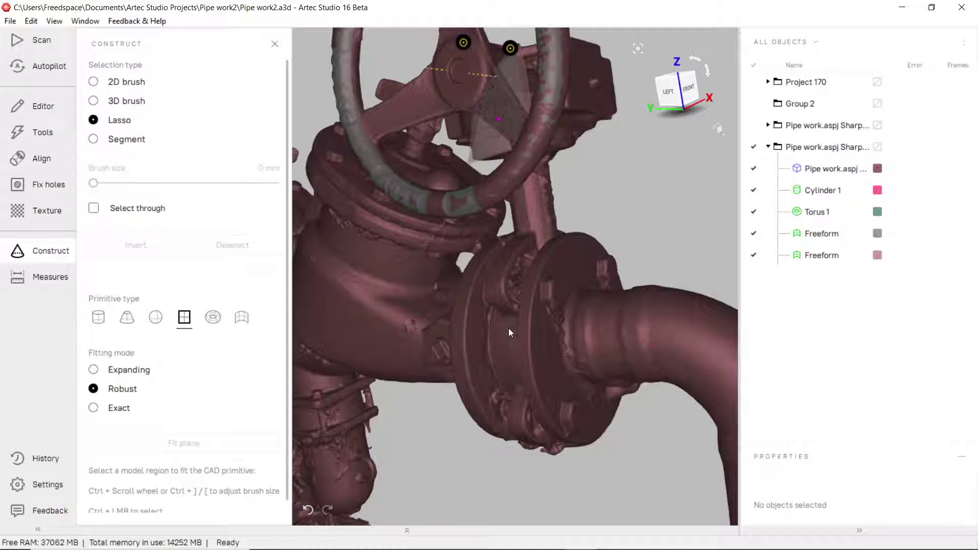
{"action": "left_click_drag", "start_coordinate": [508, 328], "coordinate": [432, 244]}
{"action": "scroll", "coordinate": [426, 289], "scroll_direction": "down", "scroll_amount": 2}
{"action": "scroll", "coordinate": [468, 227], "scroll_direction": "up", "scroll_amount": 3}
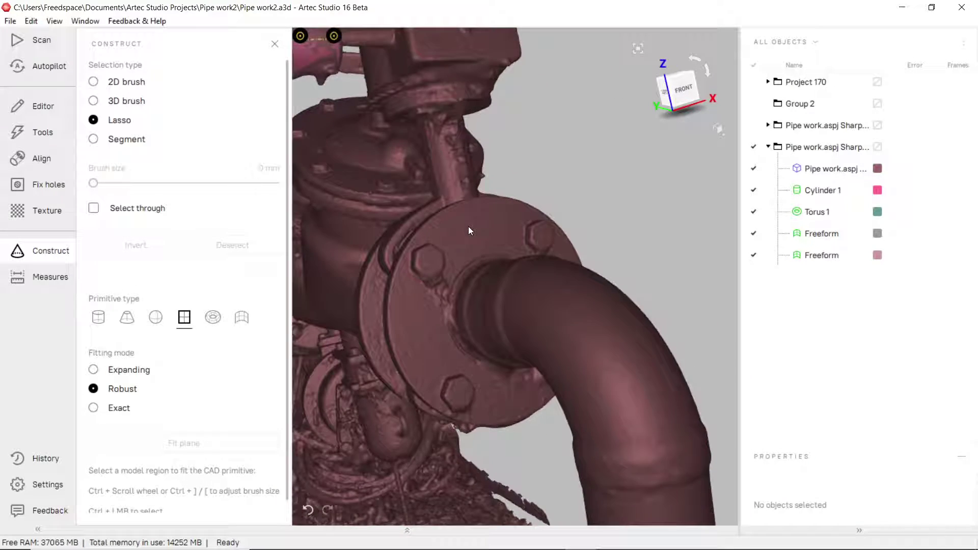
{"action": "scroll", "coordinate": [506, 217], "scroll_direction": "up", "scroll_amount": 2}
{"action": "left_click", "coordinate": [449, 266]}
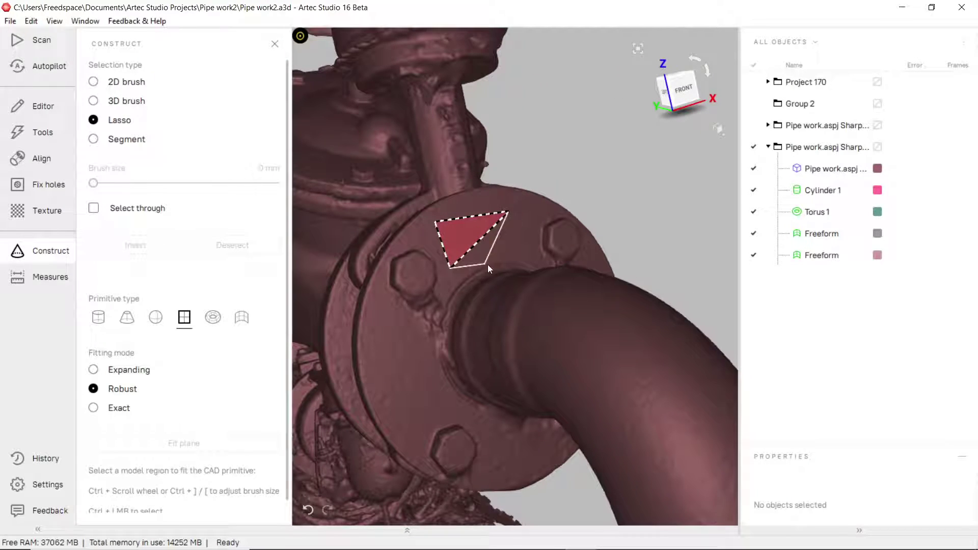
{"action": "double_click", "coordinate": [523, 249]}
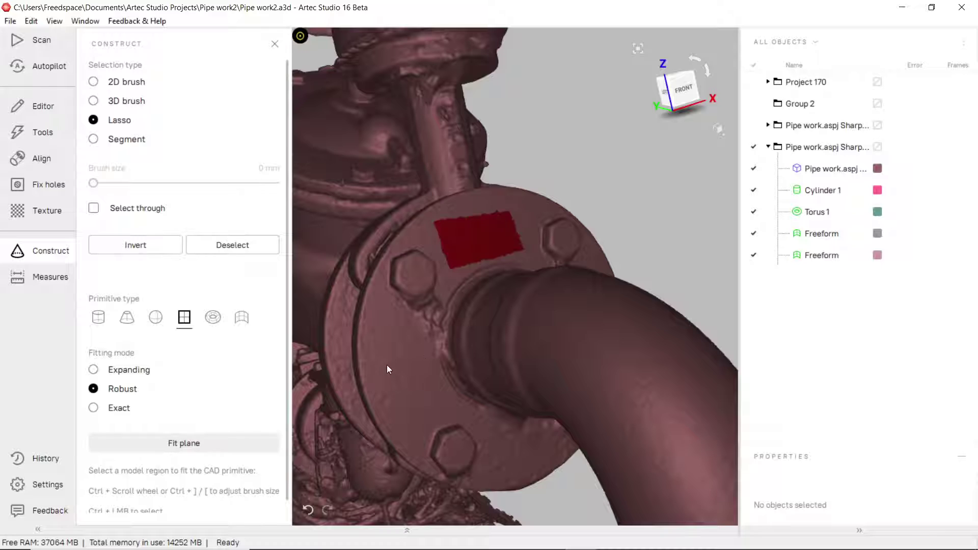
Add the flange face regions on both sides of the pipe to the selection and fit a plane in Robust mode
{"action": "left_click", "coordinate": [386, 403]}
{"action": "double_click", "coordinate": [442, 429]}
{"action": "mouse_move", "coordinate": [522, 432]}
{"action": "left_mouse_down"}
{"action": "mouse_move", "coordinate": [551, 390]}
{"action": "mouse_move", "coordinate": [552, 328]}
{"action": "left_mouse_up"}
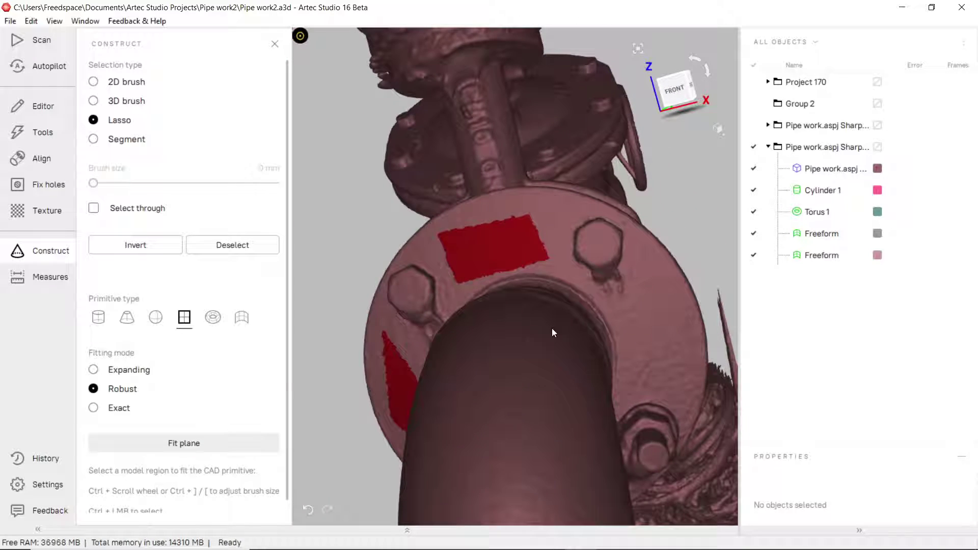
{"action": "left_click", "coordinate": [643, 394]}
{"action": "double_click", "coordinate": [686, 381]}
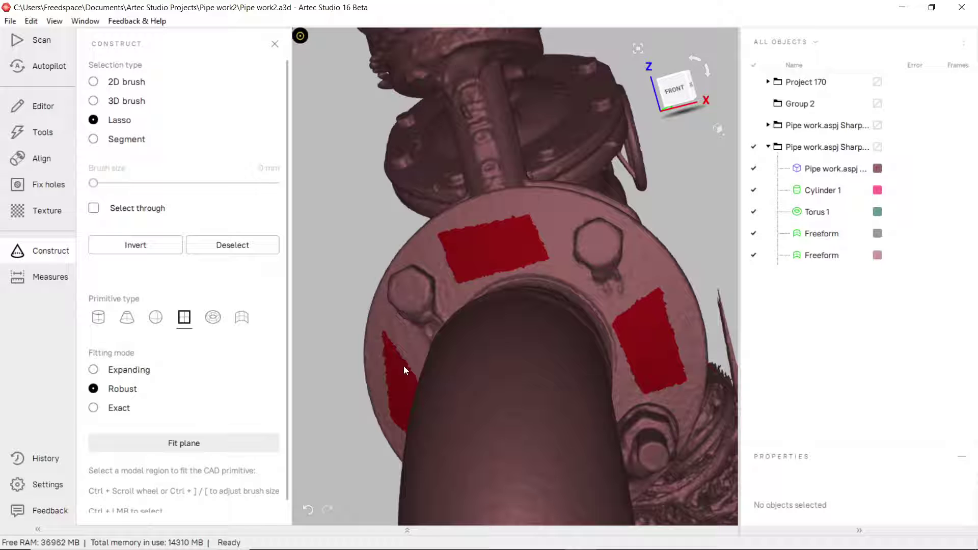
{"action": "left_click", "coordinate": [197, 442]}
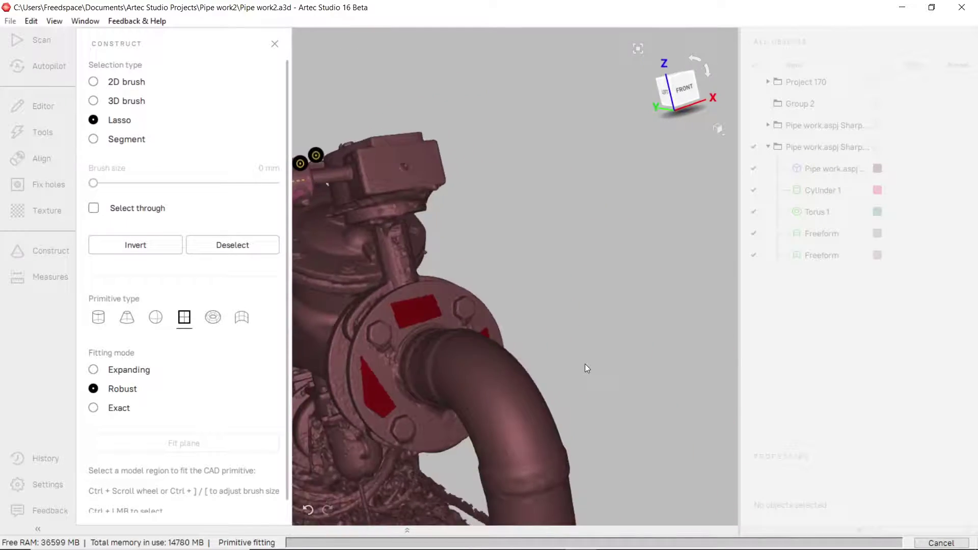
Lasso the outer edge of the same pipe-side flange and fit a cylinder to it in Robust mode
{"action": "middle_click_drag", "start_coordinate": [489, 304], "coordinate": [497, 305]}
{"action": "scroll", "coordinate": [527, 300], "scroll_direction": "up", "scroll_amount": 4}
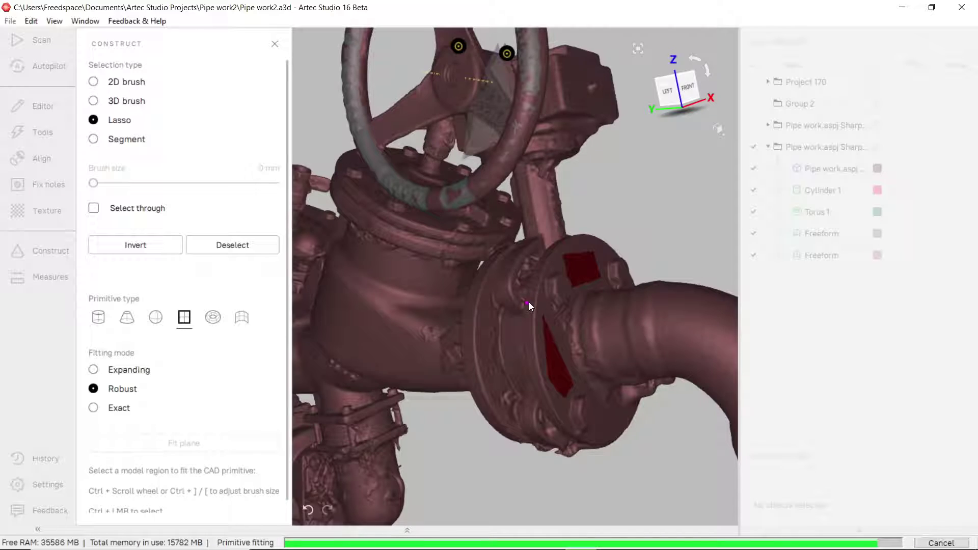
{"action": "left_click_drag", "start_coordinate": [531, 301], "coordinate": [521, 329]}
{"action": "left_click", "coordinate": [98, 318]}
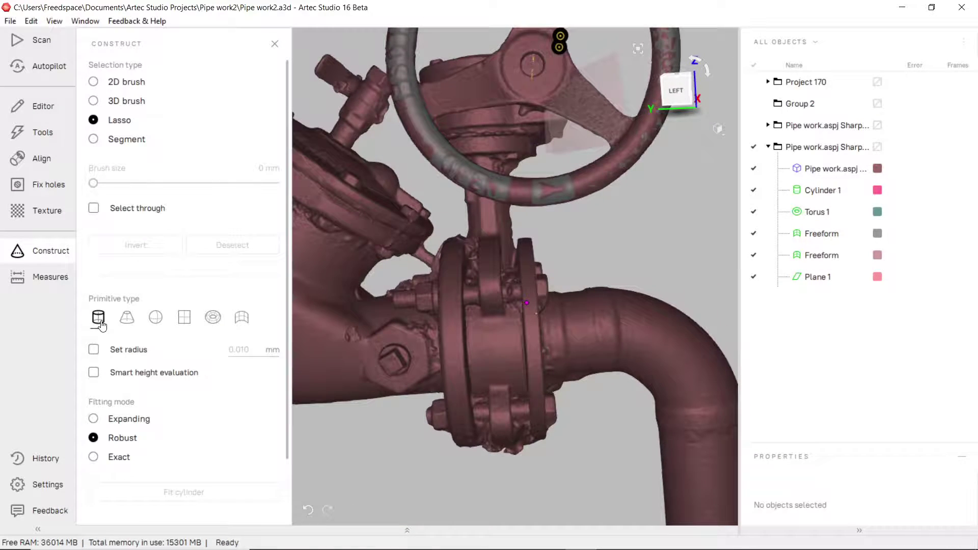
{"action": "scroll", "coordinate": [528, 272], "scroll_direction": "up", "scroll_amount": 3}
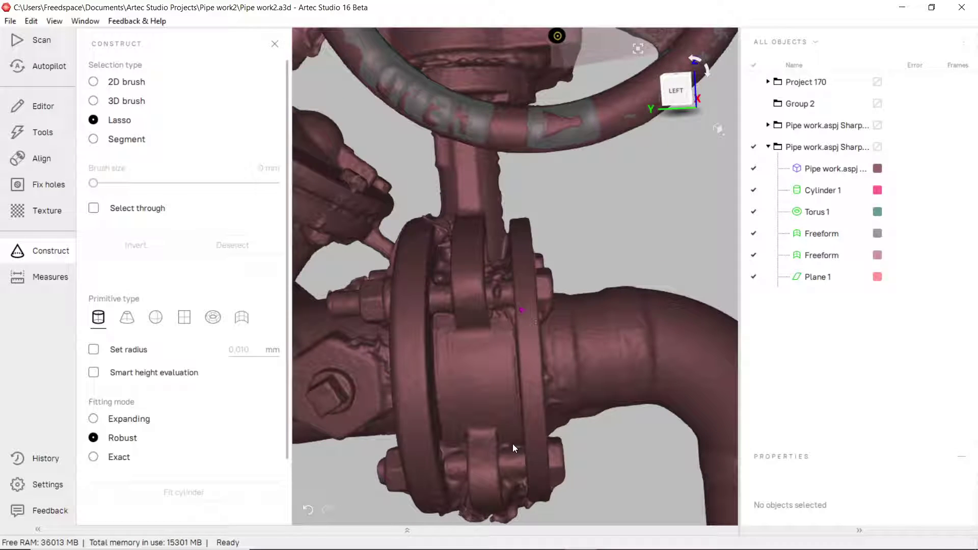
{"action": "left_click", "coordinate": [533, 482], "text": "ctrl"}
{"action": "left_click", "coordinate": [546, 482], "text": "ctrl"}
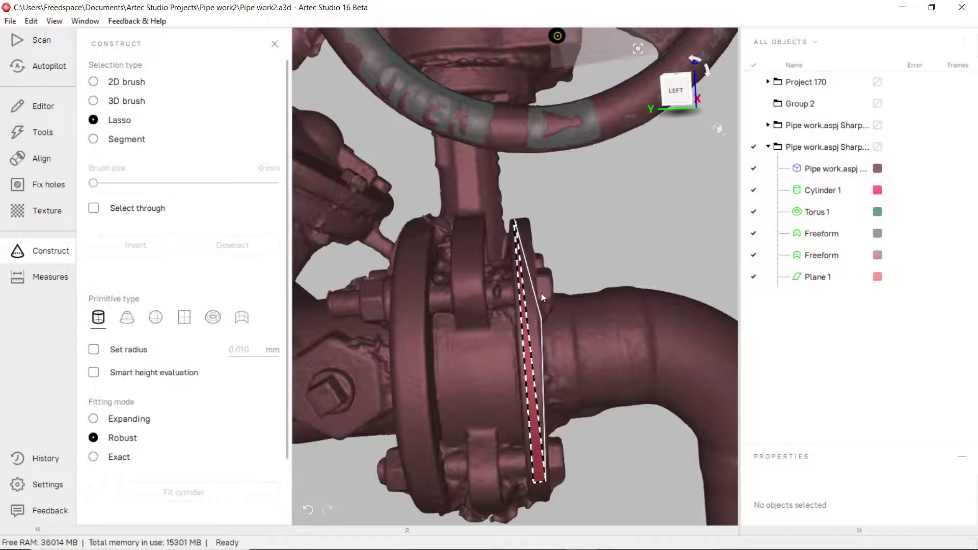
{"action": "left_click_drag", "start_coordinate": [541, 292], "coordinate": [525, 222]}
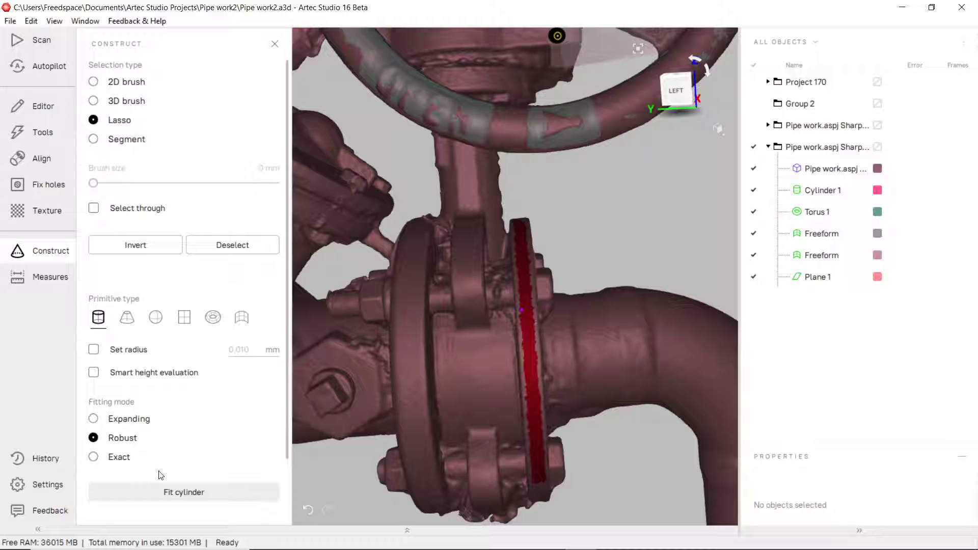
{"action": "left_click", "coordinate": [168, 491]}
Constrain the flange cylinder's axis to be parallel to the plane fitted on the flange face
{"action": "left_click_drag", "start_coordinate": [519, 374], "coordinate": [509, 340]}
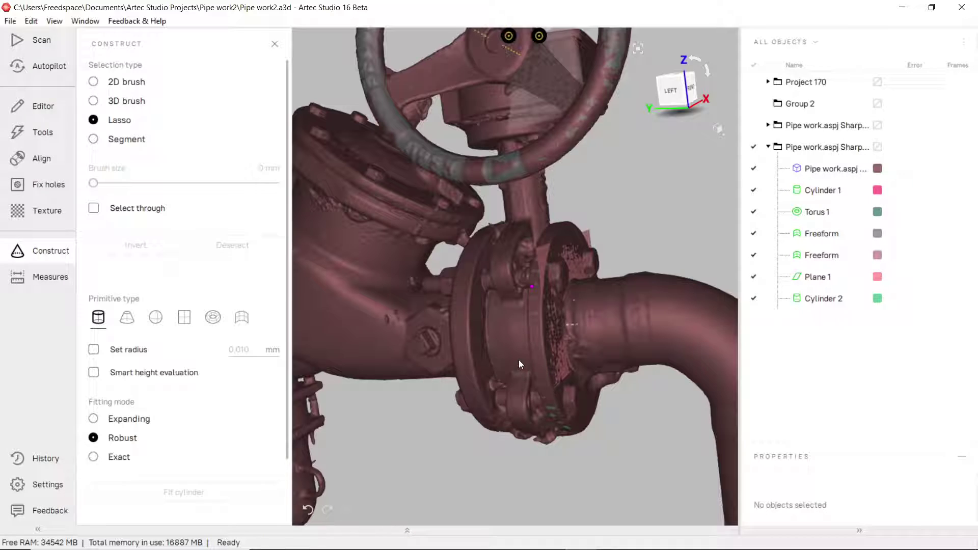
{"action": "left_click_drag", "start_coordinate": [519, 359], "coordinate": [537, 344]}
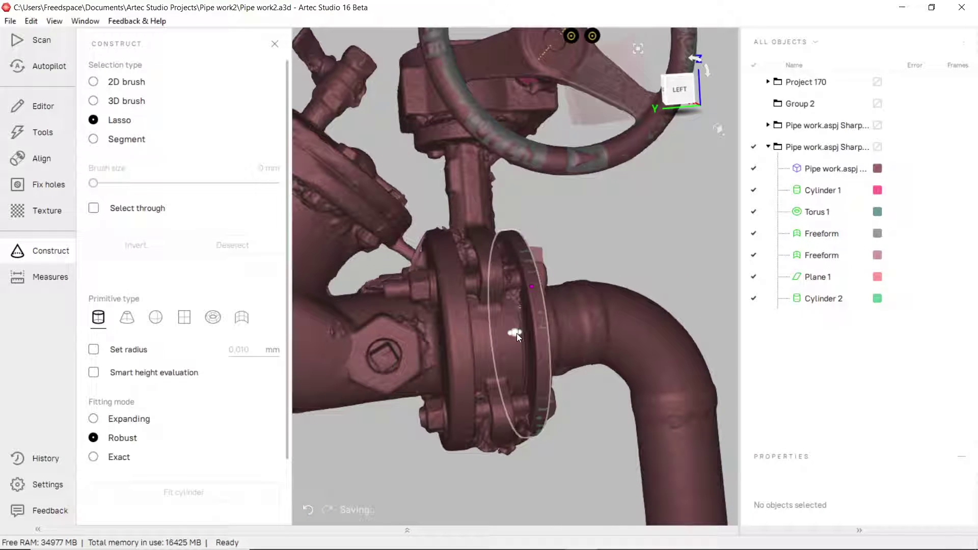
{"action": "left_click", "coordinate": [517, 334]}
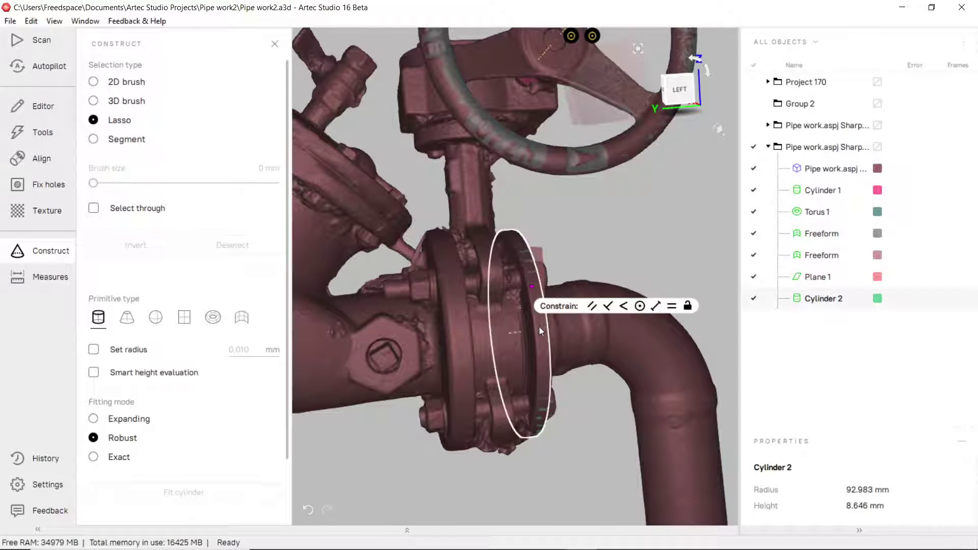
{"action": "left_click", "coordinate": [593, 306]}
{"action": "left_click_drag", "start_coordinate": [655, 368], "coordinate": [500, 371]}
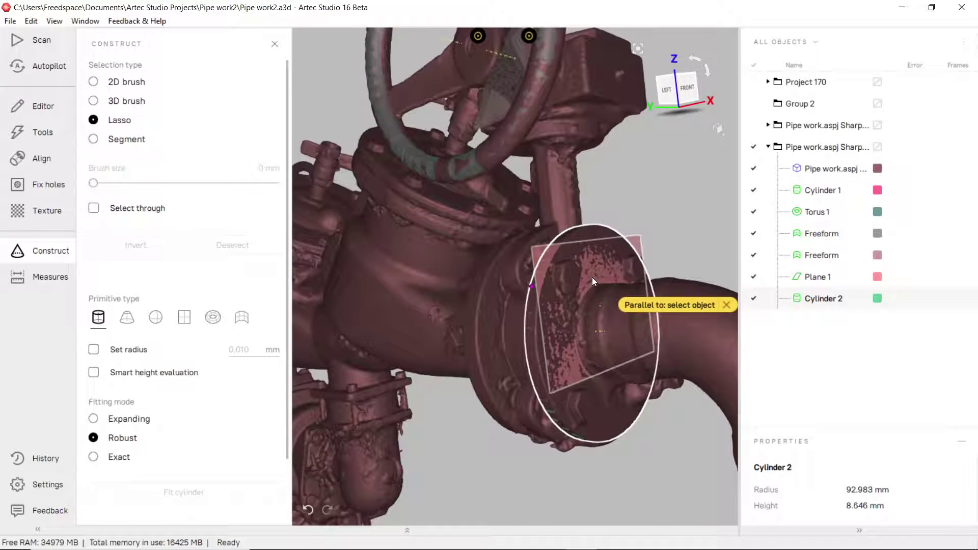
{"action": "left_click", "coordinate": [599, 305]}
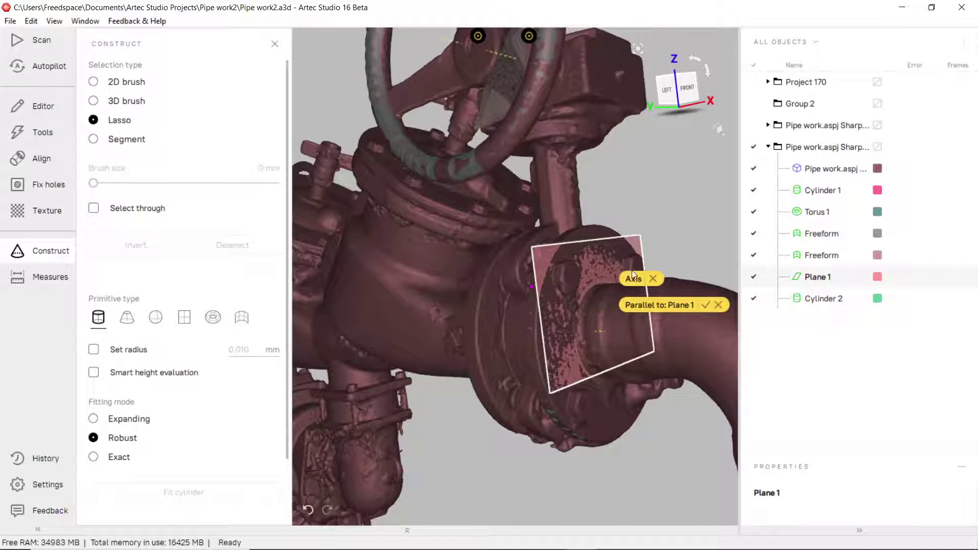
{"action": "left_click", "coordinate": [702, 305]}
{"action": "left_click", "coordinate": [614, 52]}
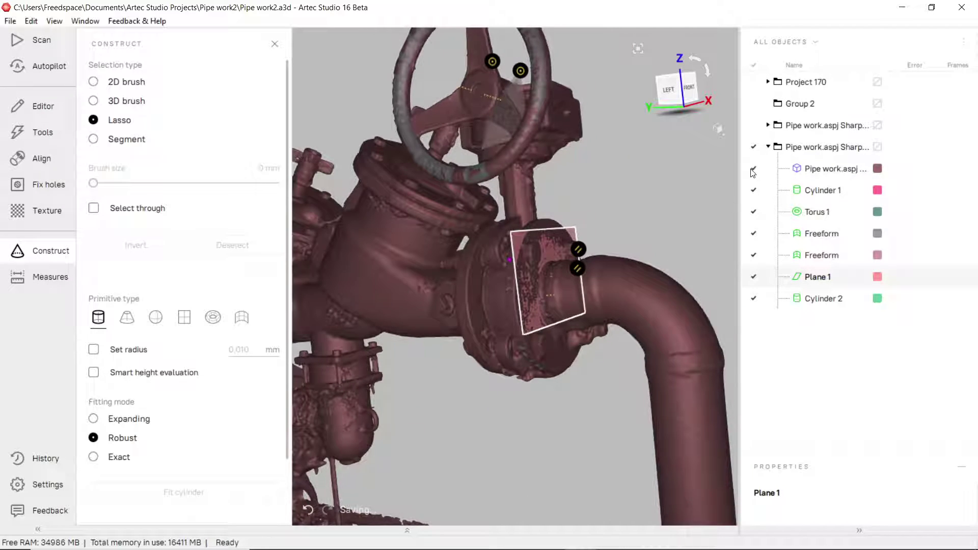
Hide the scan mesh to examine the fitted flange plane and cylinder alongside the handwheel primitives
{"action": "left_click", "coordinate": [753, 168]}
{"action": "left_click_drag", "start_coordinate": [560, 300], "coordinate": [507, 304]}
{"action": "left_click_drag", "start_coordinate": [600, 288], "coordinate": [561, 288]}
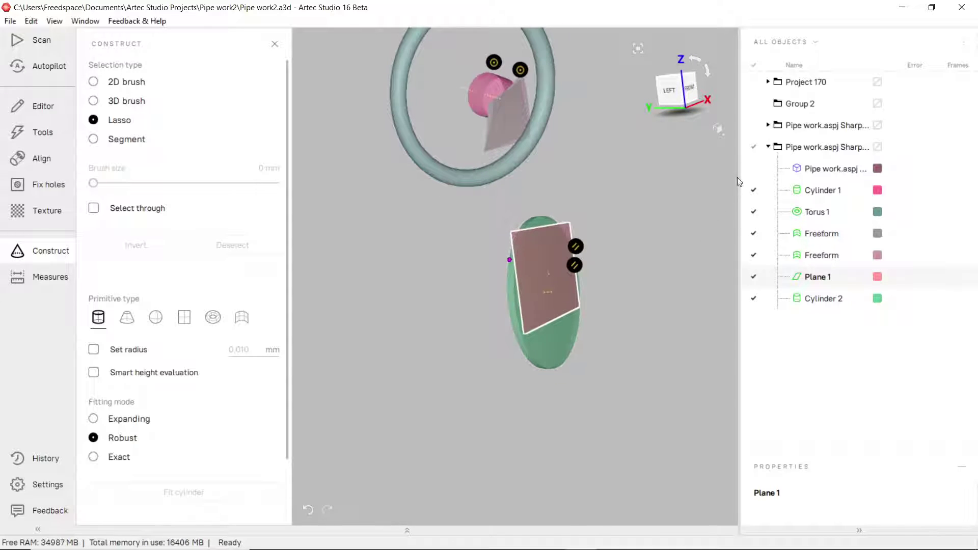
Show the scan mesh again and start a section measurement using the constructed plane on the flange face
{"action": "left_click", "coordinate": [36, 277]}
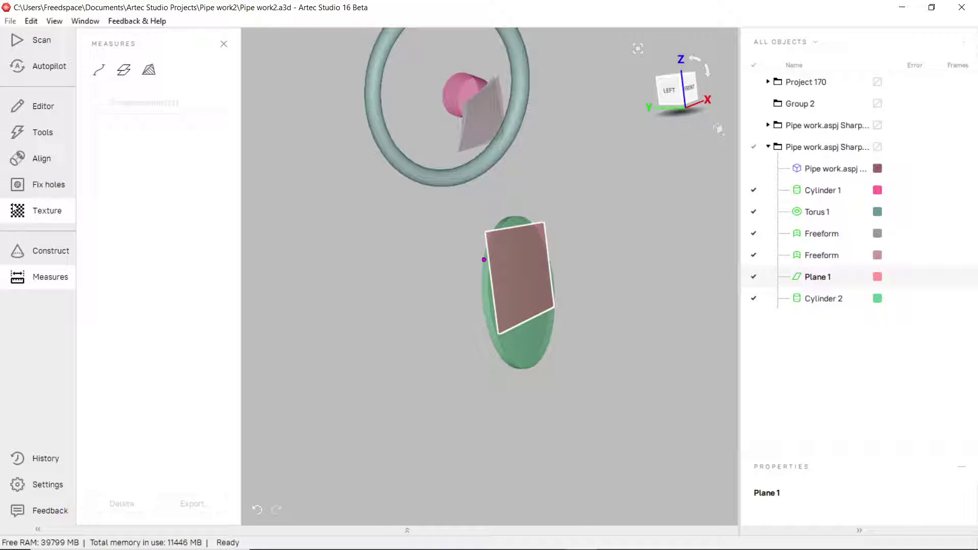
{"action": "left_click", "coordinate": [124, 70]}
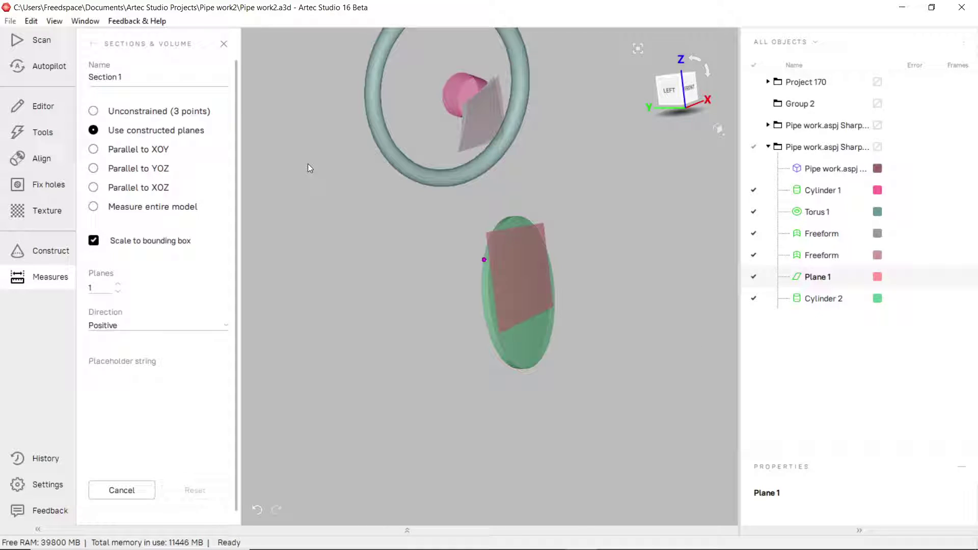
{"action": "left_click", "coordinate": [754, 168]}
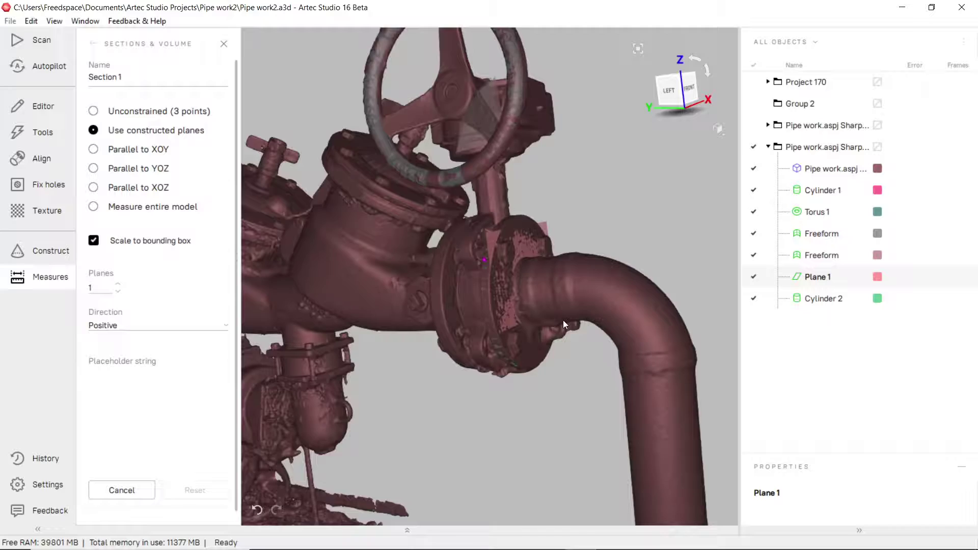
{"action": "scroll", "coordinate": [564, 320], "scroll_direction": "up", "scroll_amount": 5}
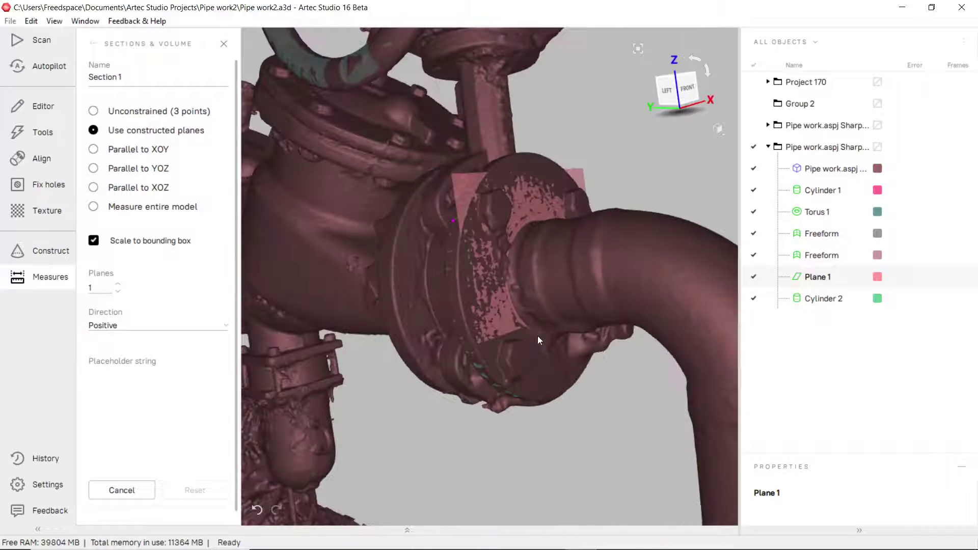
{"action": "left_click", "coordinate": [526, 212]}
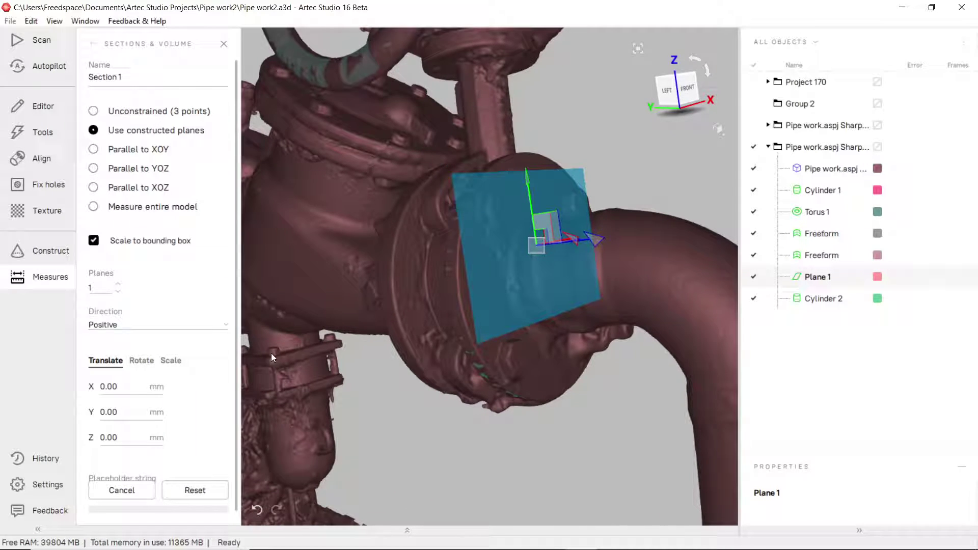
Offset the section plane 1.76 mm along Z, outward from the flange face, and calculate the section
{"action": "left_click_drag", "start_coordinate": [271, 353], "coordinate": [450, 305]}
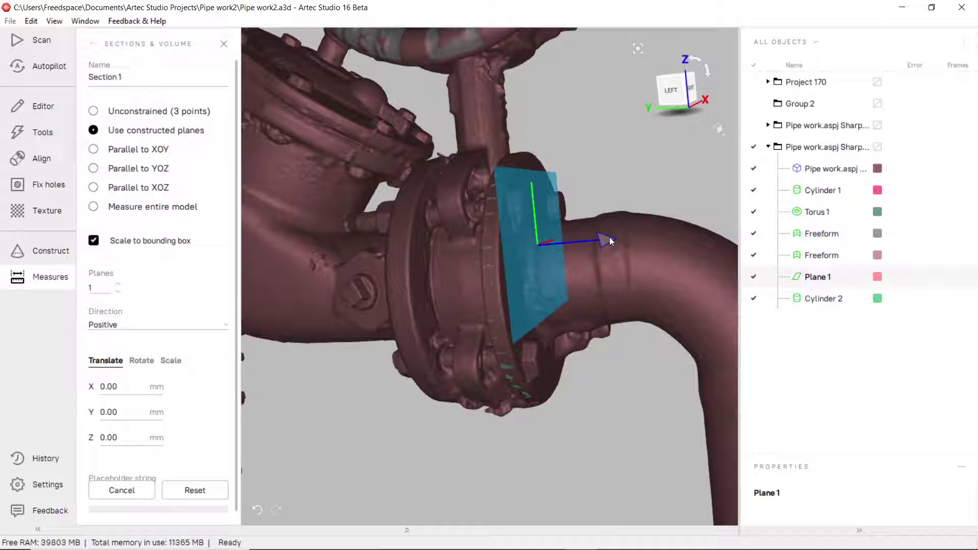
{"action": "left_click_drag", "start_coordinate": [609, 237], "coordinate": [611, 238]}
{"action": "scroll", "coordinate": [135, 487], "scroll_direction": "down", "scroll_amount": 1}
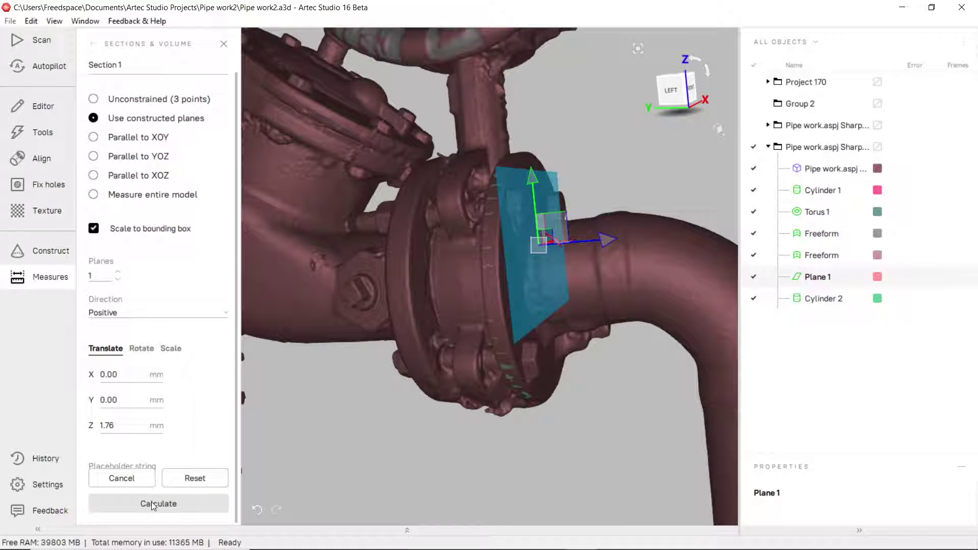
{"action": "left_click", "coordinate": [151, 503]}
Examine the calculated section contours around the handwheel and flange from several sides, with the scan mesh hidden and shown
{"action": "scroll", "coordinate": [534, 403], "scroll_direction": "down", "scroll_amount": 5}
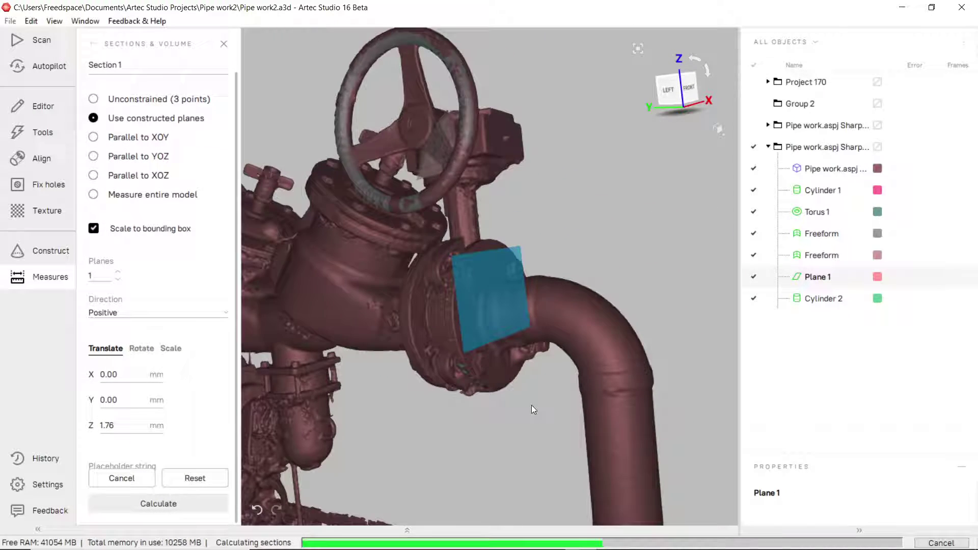
{"action": "left_click_drag", "start_coordinate": [532, 406], "coordinate": [517, 405]}
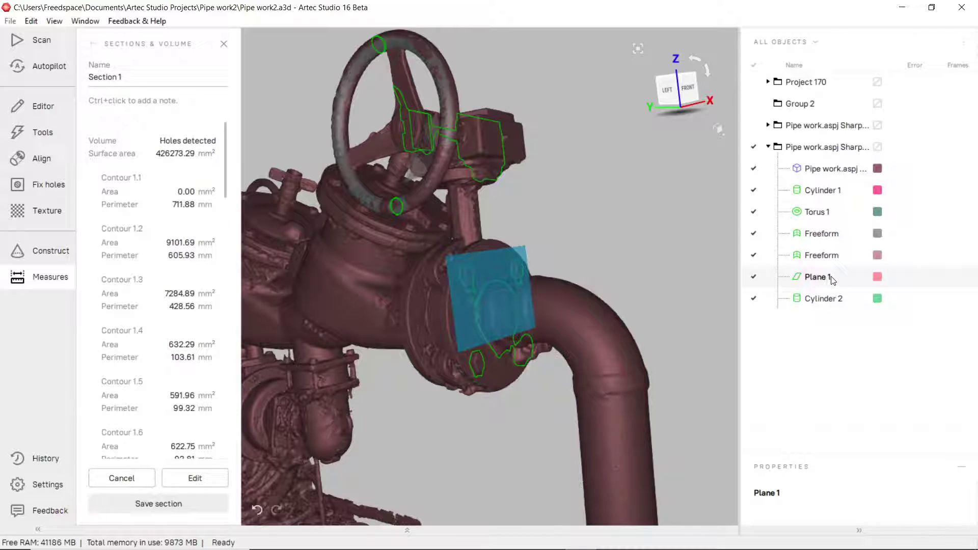
{"action": "left_click", "coordinate": [755, 169]}
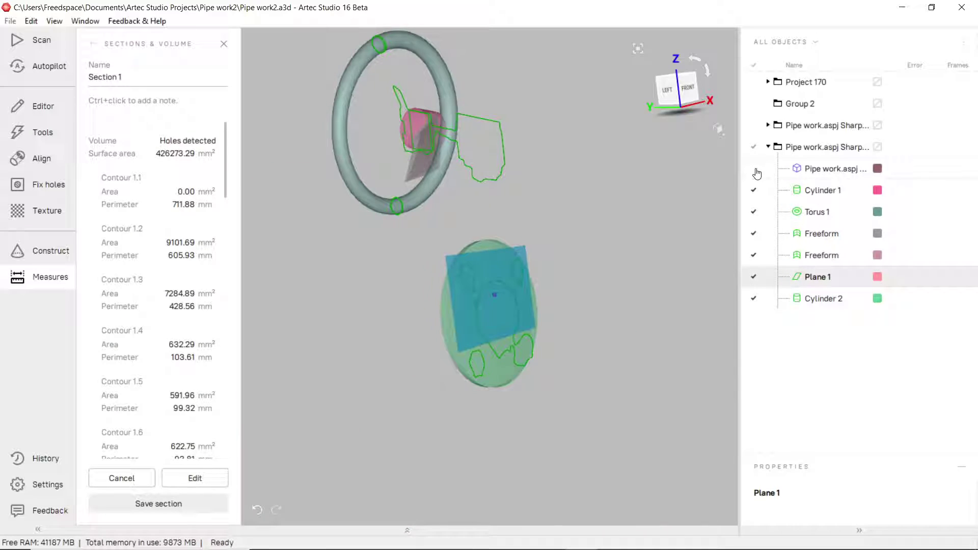
{"action": "left_click", "coordinate": [755, 169]}
{"action": "left_click", "coordinate": [755, 169]}
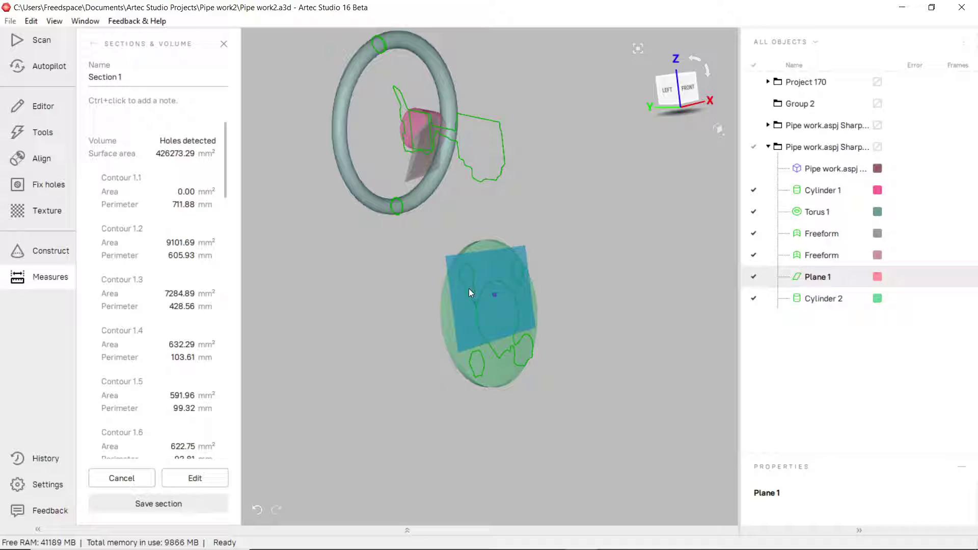
{"action": "left_click_drag", "start_coordinate": [468, 288], "coordinate": [472, 195]}
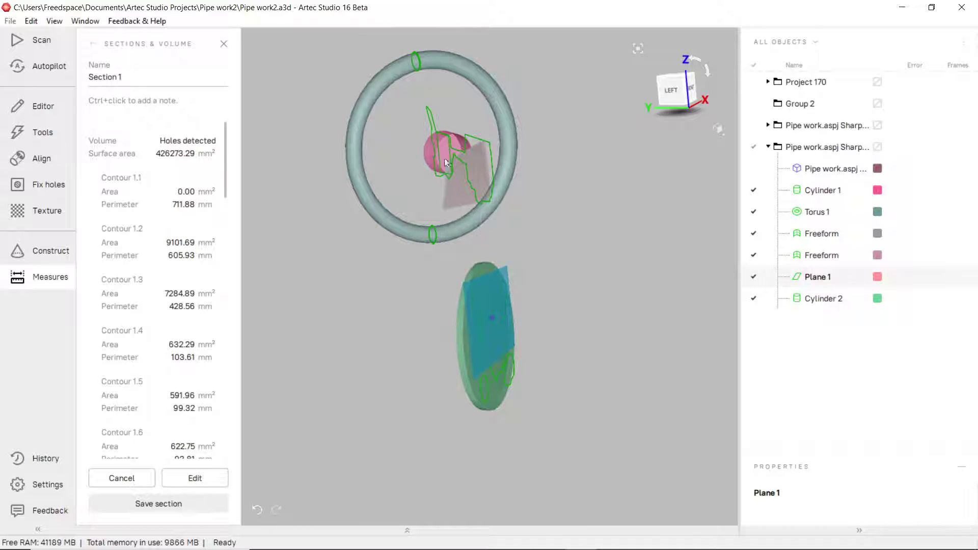
{"action": "left_click_drag", "start_coordinate": [602, 220], "coordinate": [544, 229]}
{"action": "middle_click_drag", "start_coordinate": [544, 230], "coordinate": [543, 160]}
{"action": "scroll", "coordinate": [478, 291], "scroll_direction": "up", "scroll_amount": 4}
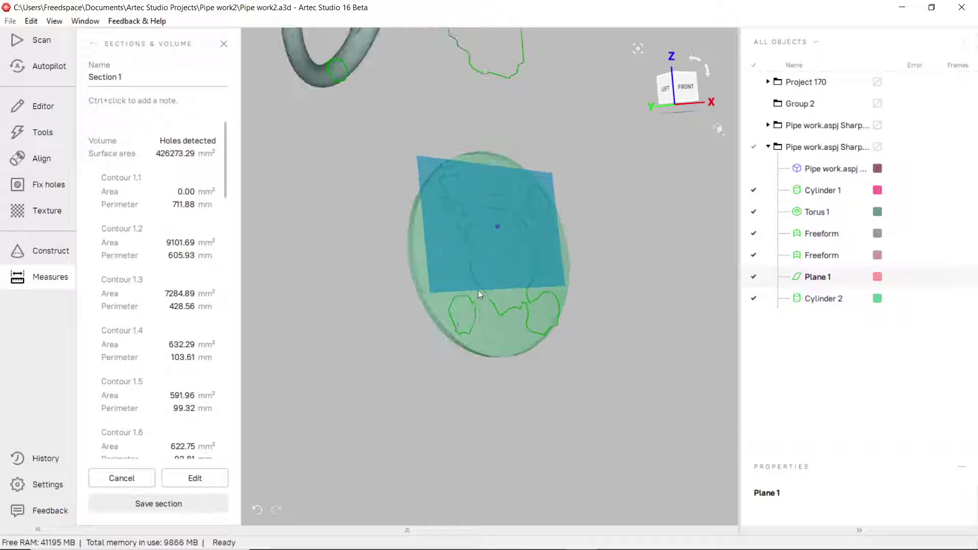
{"action": "left_click_drag", "start_coordinate": [478, 290], "coordinate": [498, 207]}
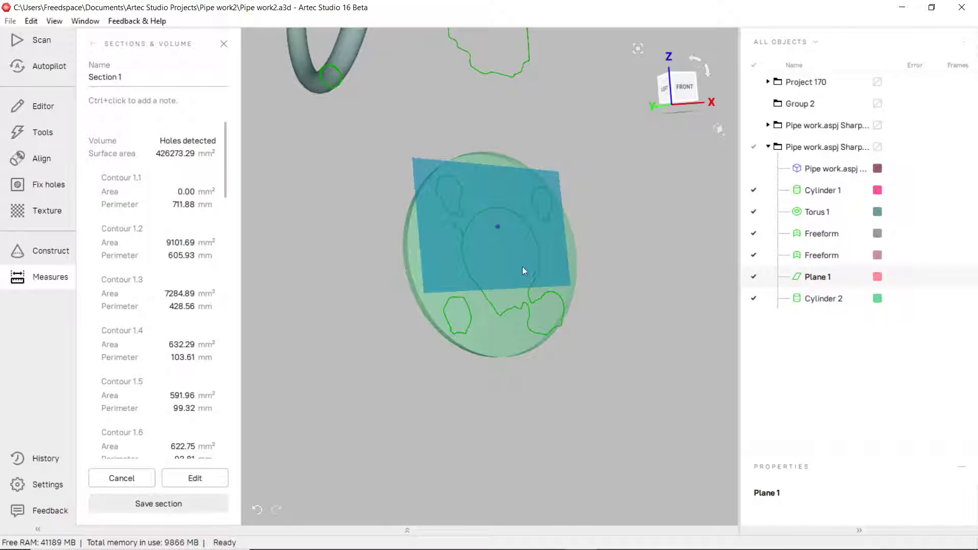
{"action": "left_click_drag", "start_coordinate": [506, 298], "coordinate": [431, 343]}
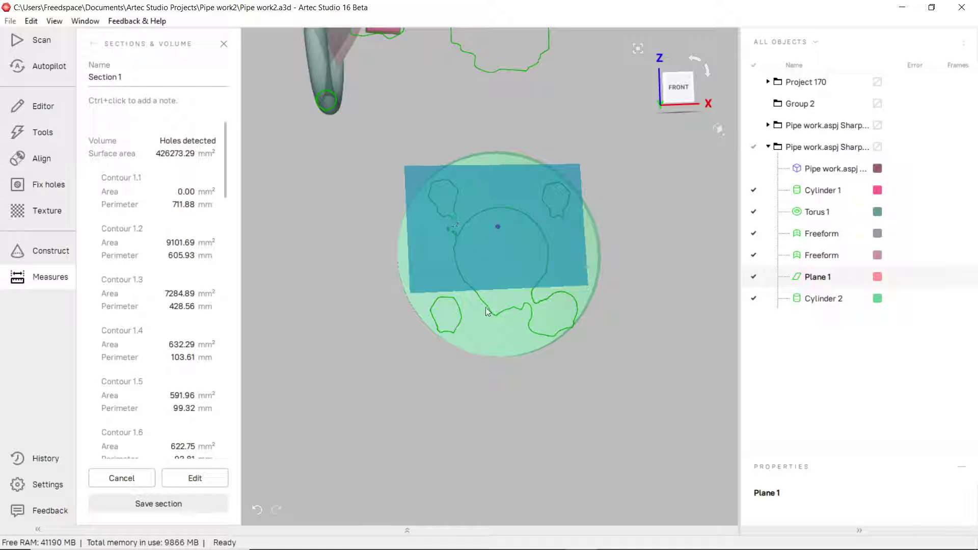
{"action": "left_click_drag", "start_coordinate": [482, 230], "coordinate": [705, 234]}
{"action": "left_click", "coordinate": [755, 170]}
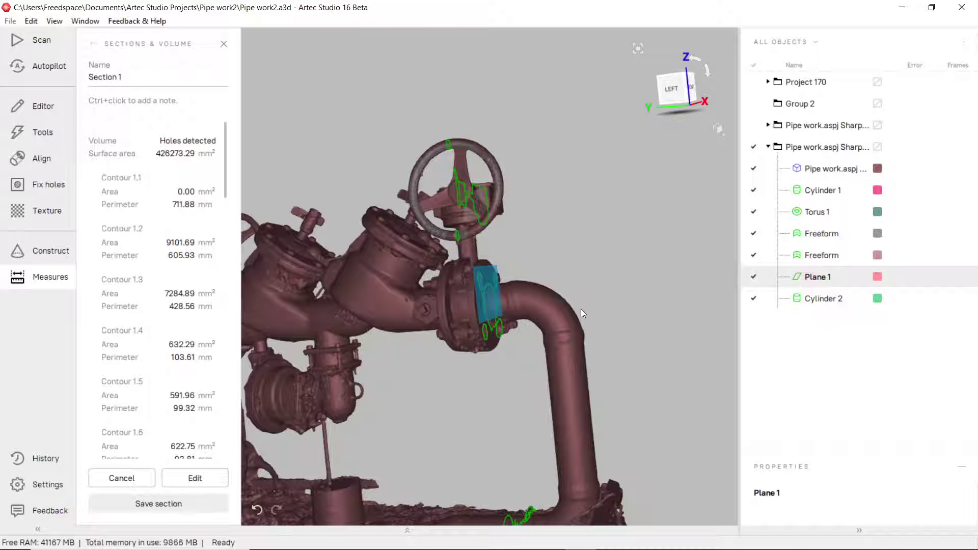
{"action": "left_click_drag", "start_coordinate": [581, 308], "coordinate": [530, 308]}
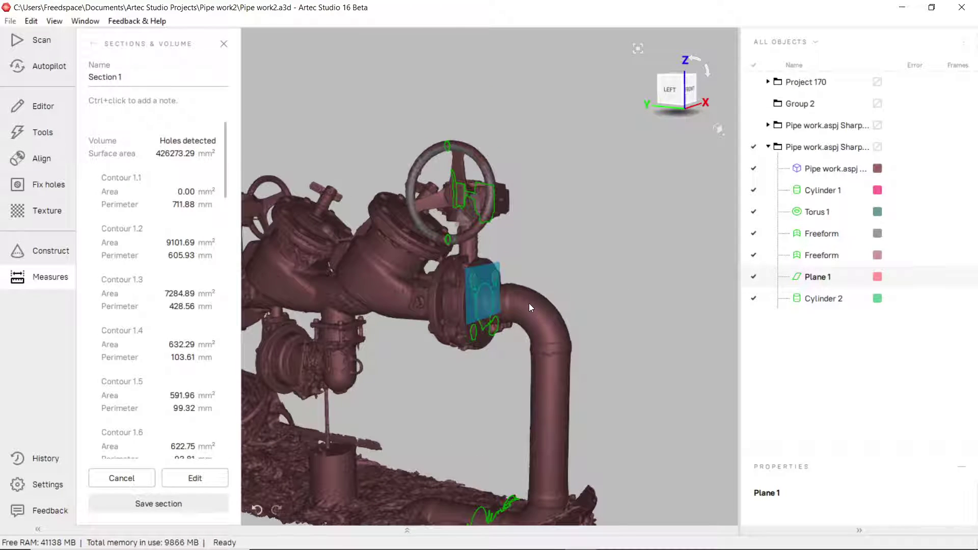